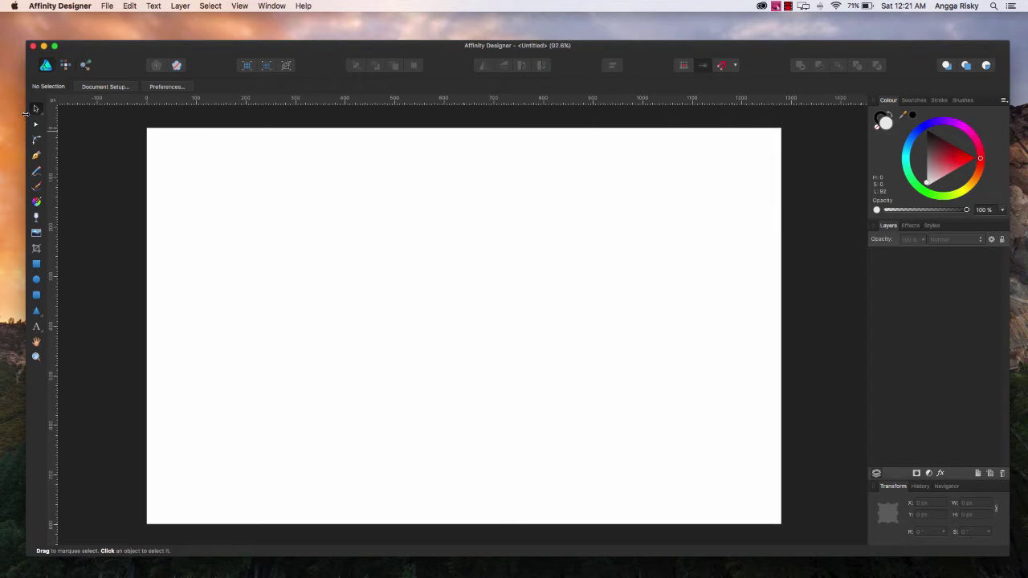
Draw a three-node Pen curve rising from the left to a sharp cusp peak, falling right
{"action": "left_click", "coordinate": [35, 125]}
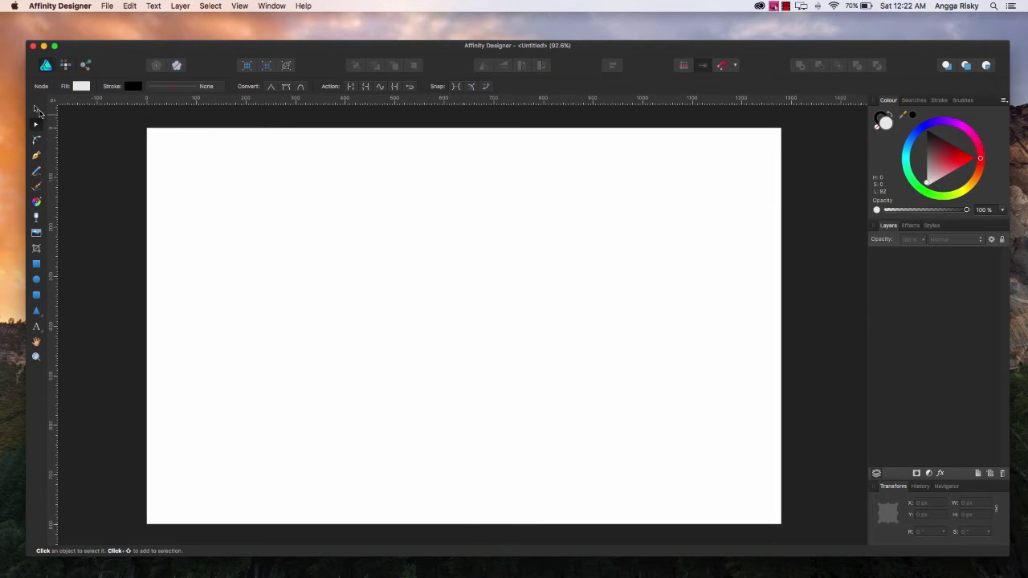
{"action": "left_click", "coordinate": [37, 157]}
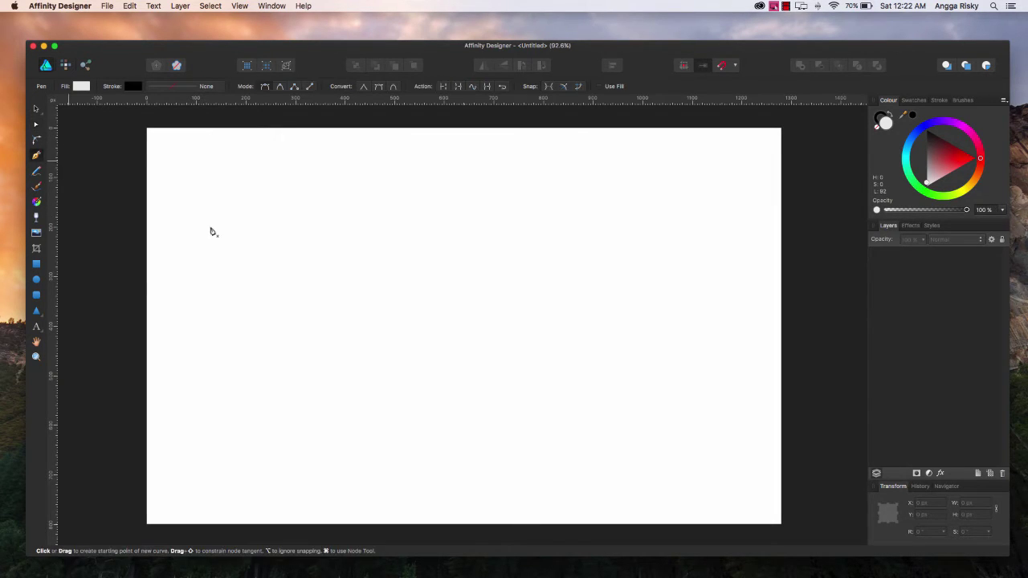
{"action": "left_click", "coordinate": [209, 361]}
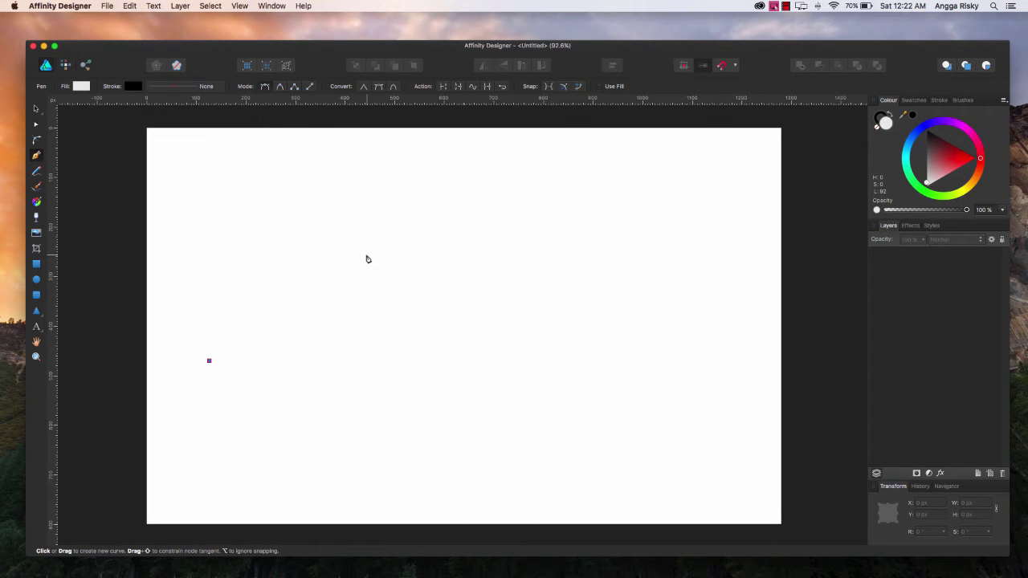
{"action": "left_click_drag", "start_coordinate": [392, 245], "coordinate": [431, 185]}
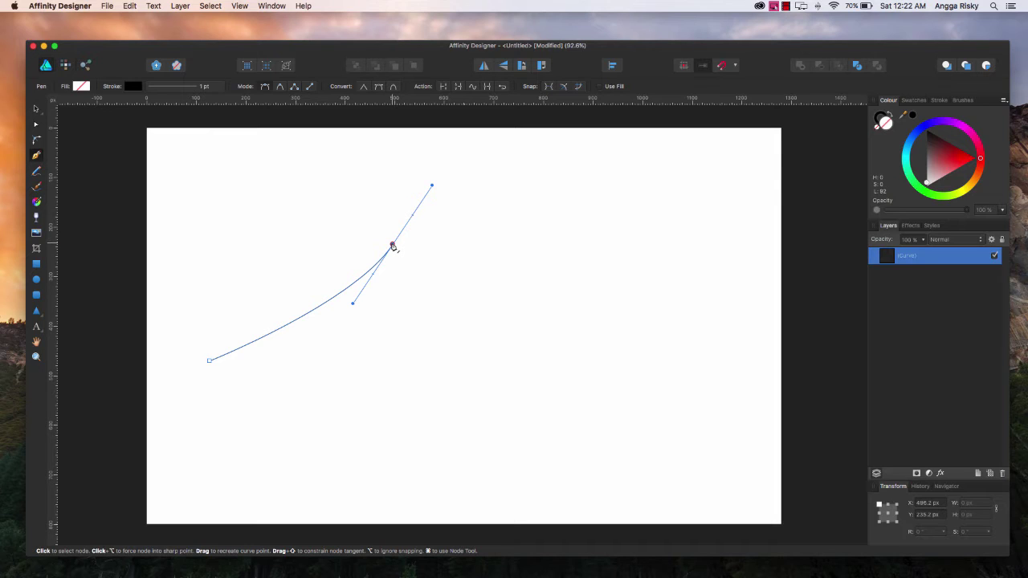
{"action": "left_click", "coordinate": [393, 245]}
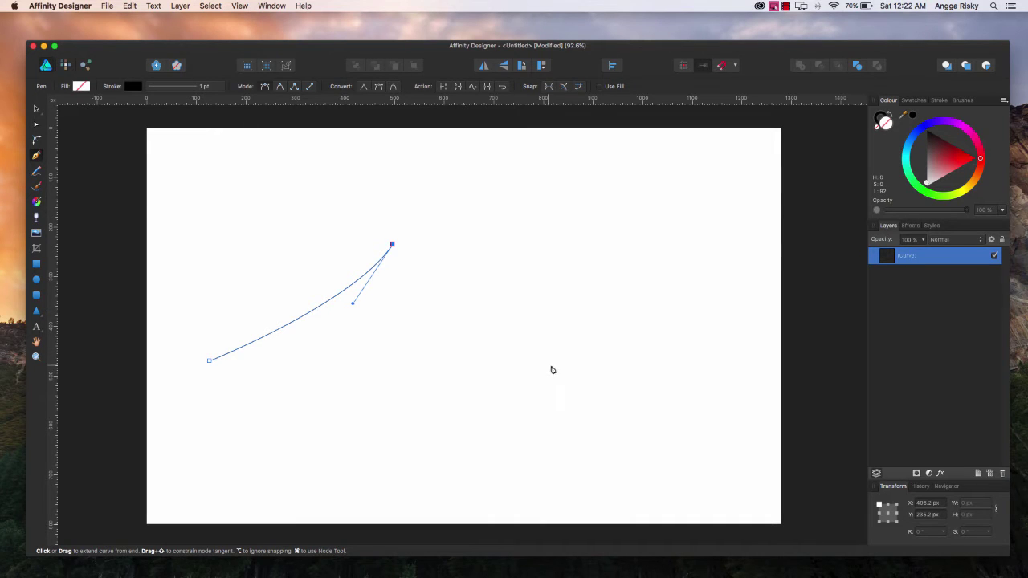
{"action": "left_click_drag", "start_coordinate": [570, 366], "coordinate": [698, 362]}
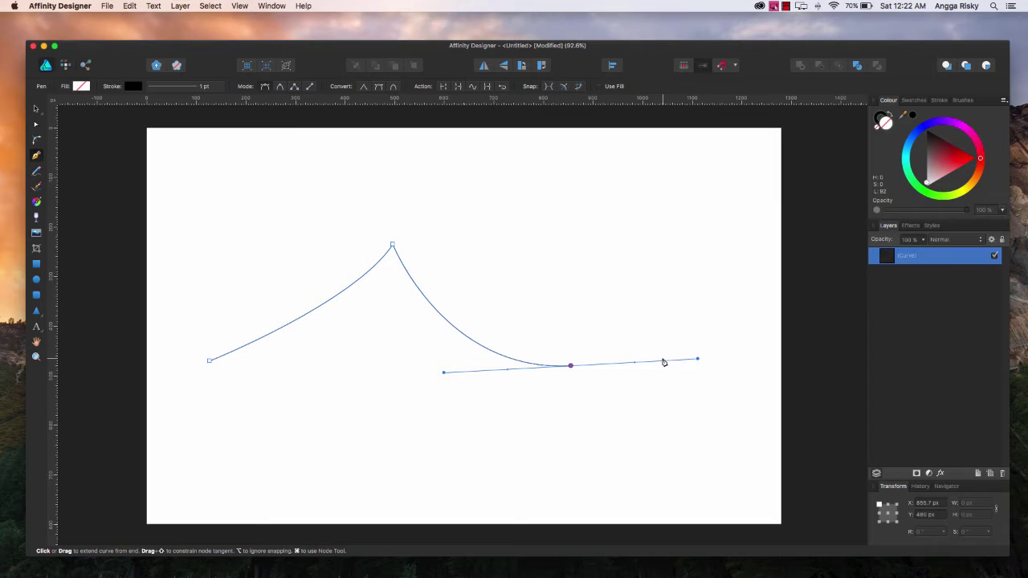
{"action": "left_click", "coordinate": [571, 366]}
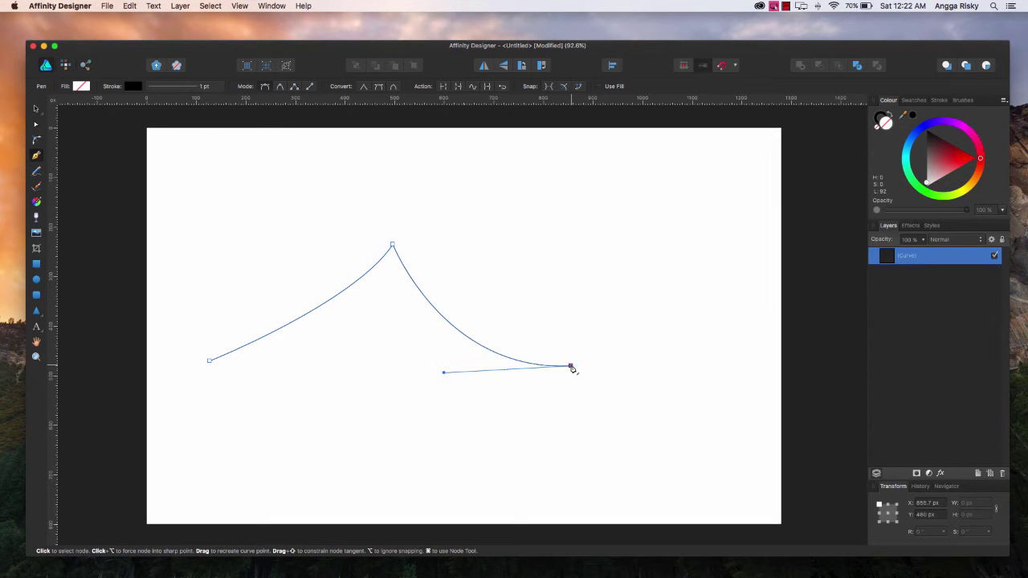
{"action": "key", "text": "Escape"}
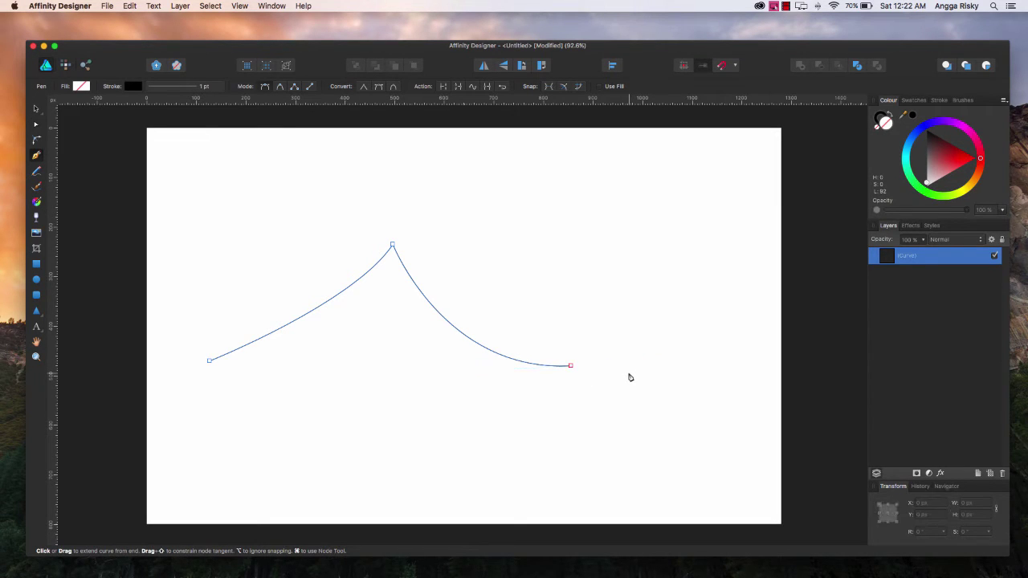
Draw a smaller three-node peaked curve starting right of centre, ending lower right
{"action": "left_click", "coordinate": [429, 354]}
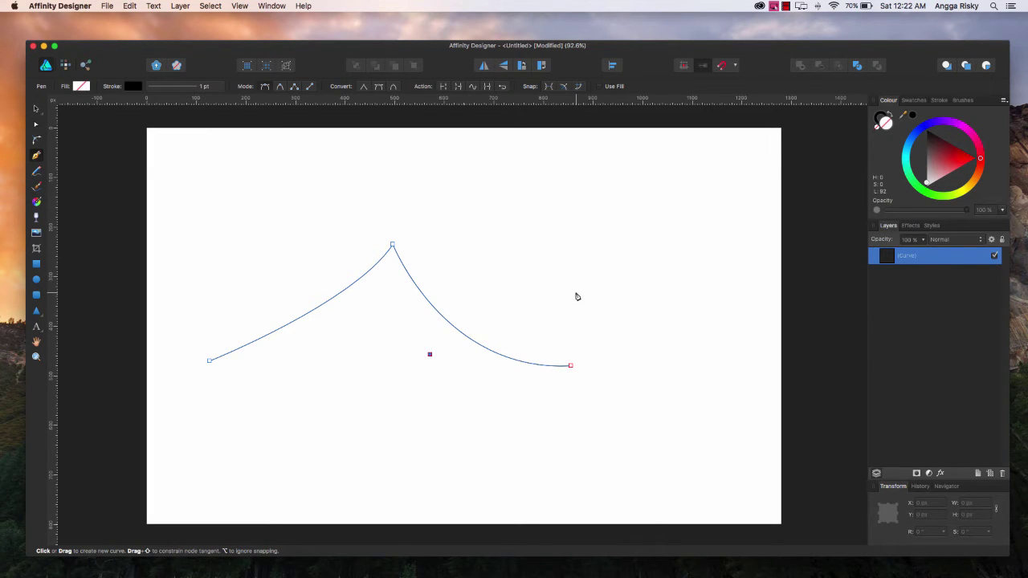
{"action": "left_click_drag", "start_coordinate": [576, 292], "coordinate": [626, 229]}
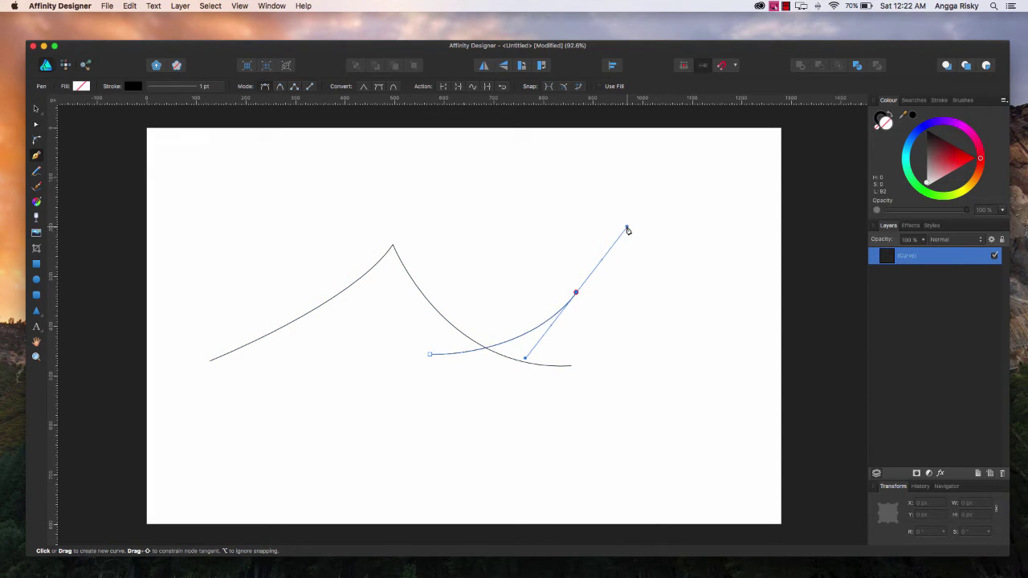
{"action": "left_click", "coordinate": [577, 294], "text": "alt"}
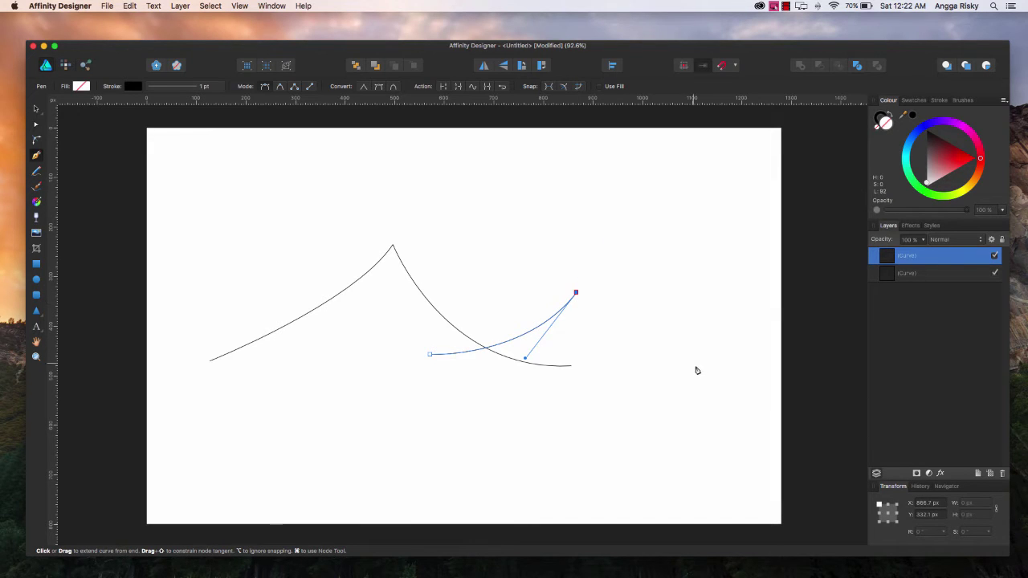
{"action": "left_click_drag", "start_coordinate": [717, 373], "coordinate": [808, 369]}
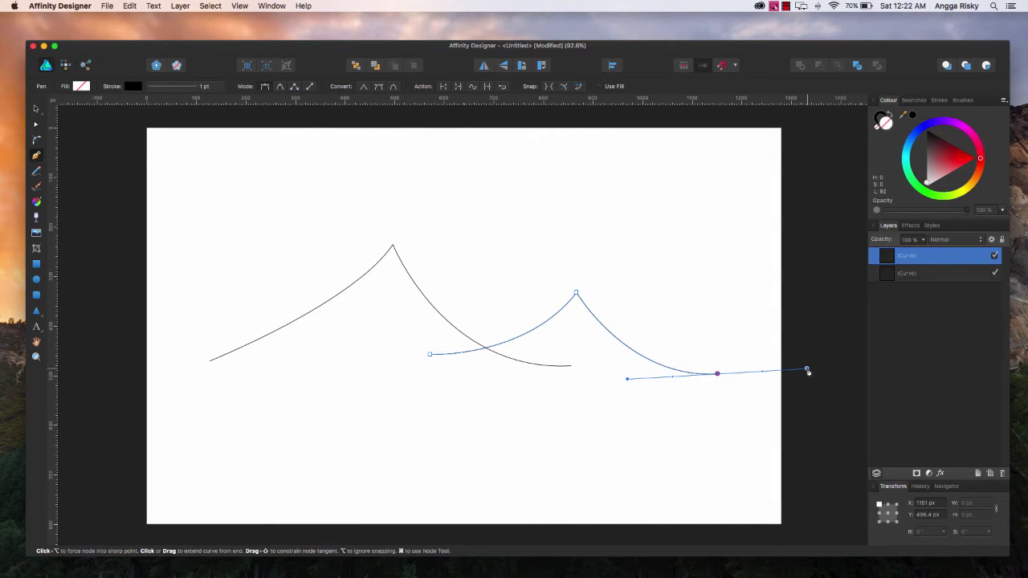
{"action": "key", "text": "Escape"}
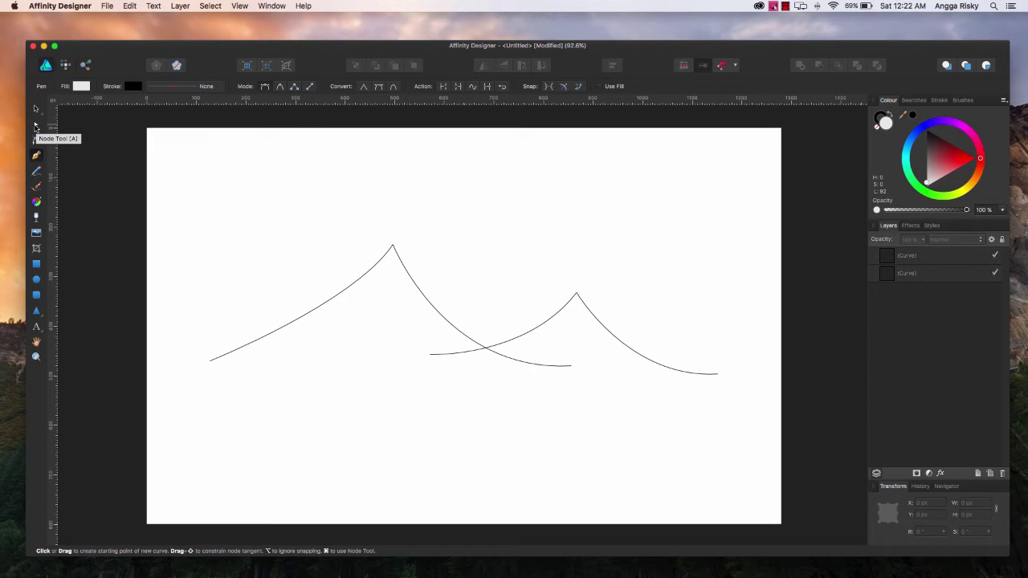
Convert the left curve's peak node to smooth and drag its handles into a rounded crest
{"action": "left_click", "coordinate": [36, 124]}
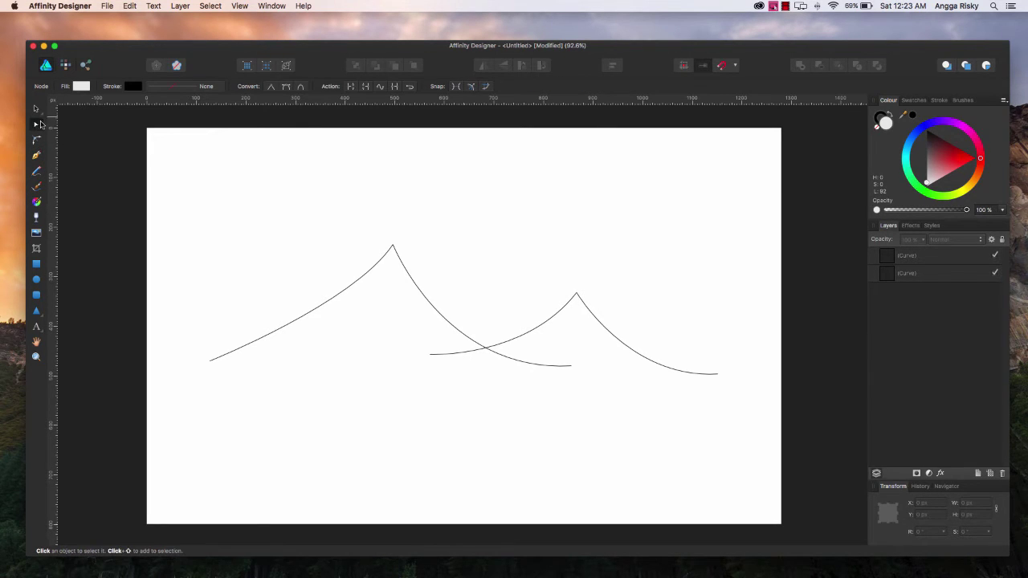
{"action": "left_click", "coordinate": [393, 248]}
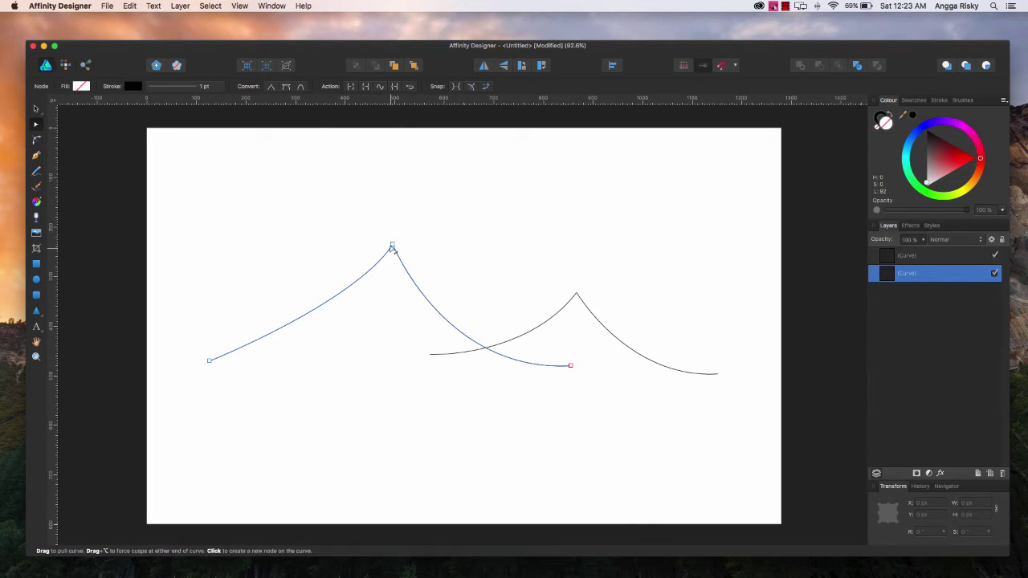
{"action": "left_click", "coordinate": [392, 246]}
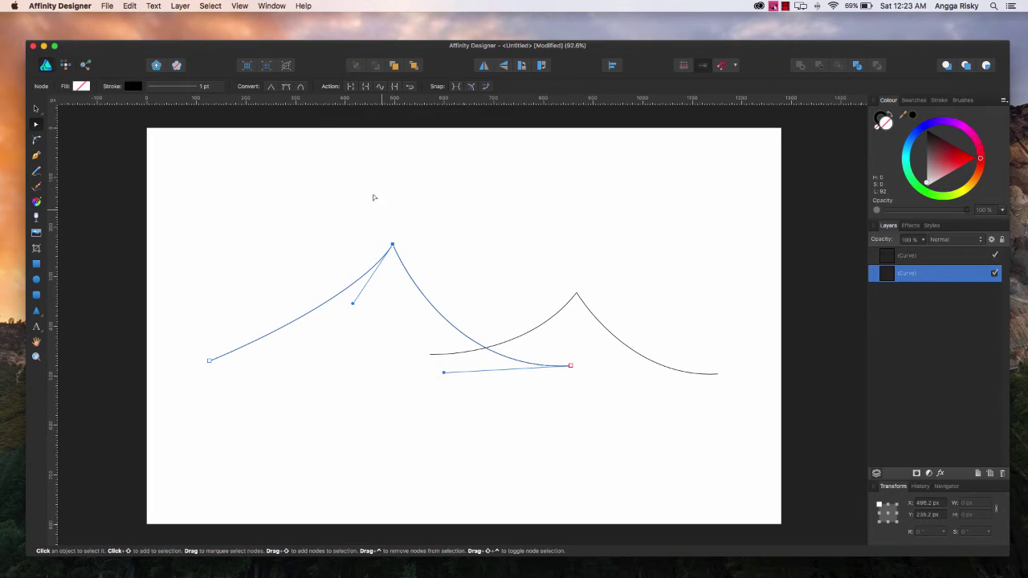
{"action": "left_click", "coordinate": [300, 87]}
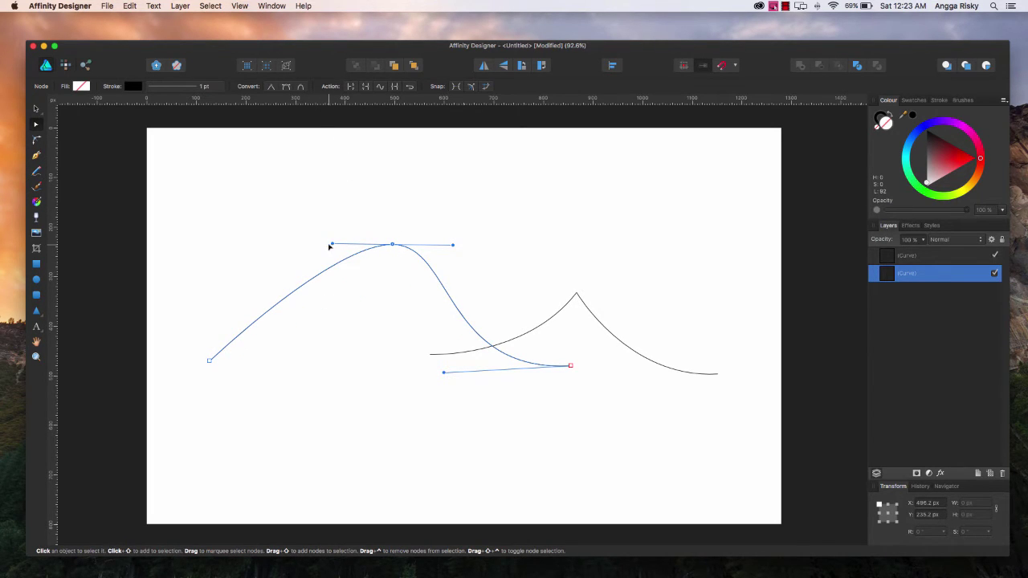
{"action": "mouse_move", "coordinate": [333, 244]}
{"action": "left_mouse_down"}
{"action": "mouse_move", "coordinate": [235, 242]}
{"action": "mouse_move", "coordinate": [413, 246]}
{"action": "mouse_move", "coordinate": [346, 244]}
{"action": "left_mouse_up"}
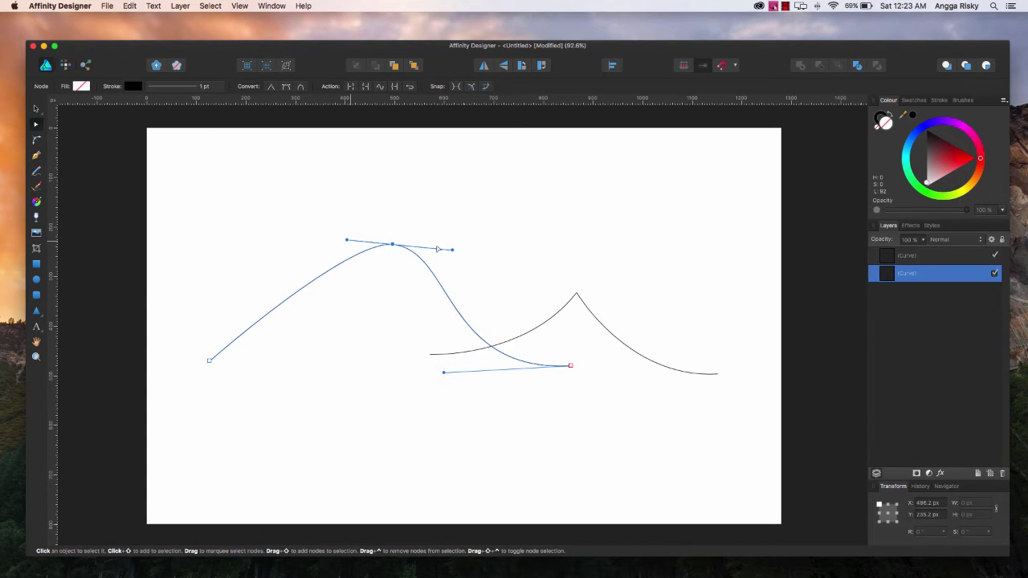
{"action": "mouse_move", "coordinate": [453, 243]}
{"action": "left_mouse_down"}
{"action": "mouse_move", "coordinate": [590, 245]}
{"action": "mouse_move", "coordinate": [423, 248]}
{"action": "left_mouse_up"}
{"action": "mouse_move", "coordinate": [347, 245]}
{"action": "left_mouse_down"}
{"action": "mouse_move", "coordinate": [342, 236]}
{"action": "mouse_move", "coordinate": [362, 248]}
{"action": "left_mouse_up"}
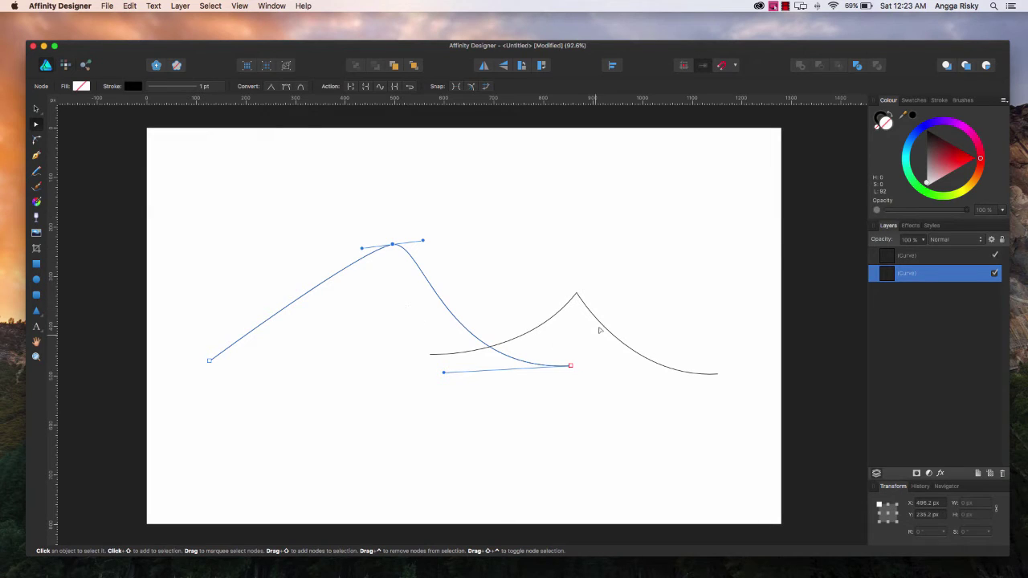
Break the right curve apart at its top node
{"action": "left_click", "coordinate": [579, 294]}
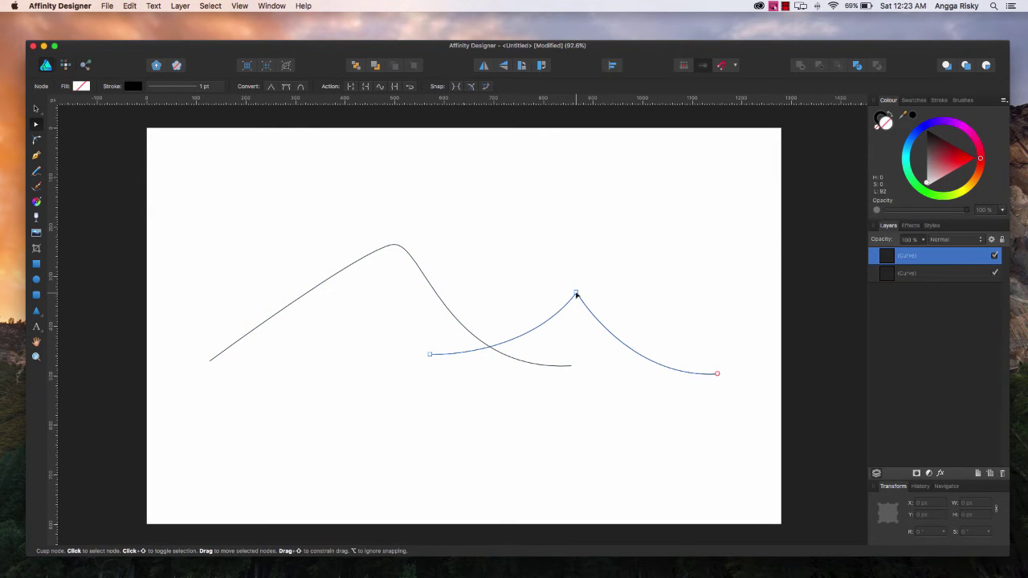
{"action": "left_click", "coordinate": [577, 295]}
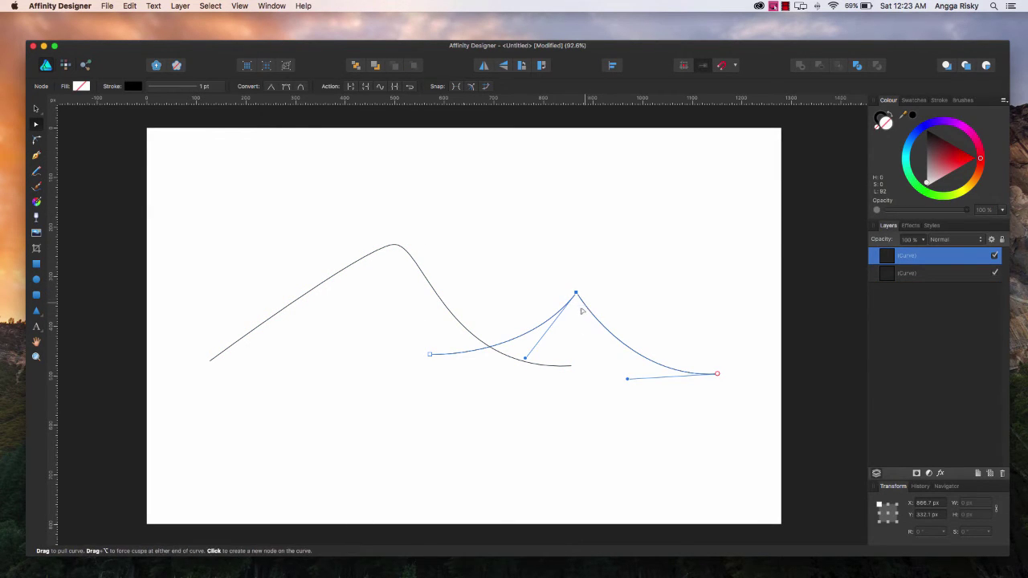
{"action": "left_click", "coordinate": [350, 87]}
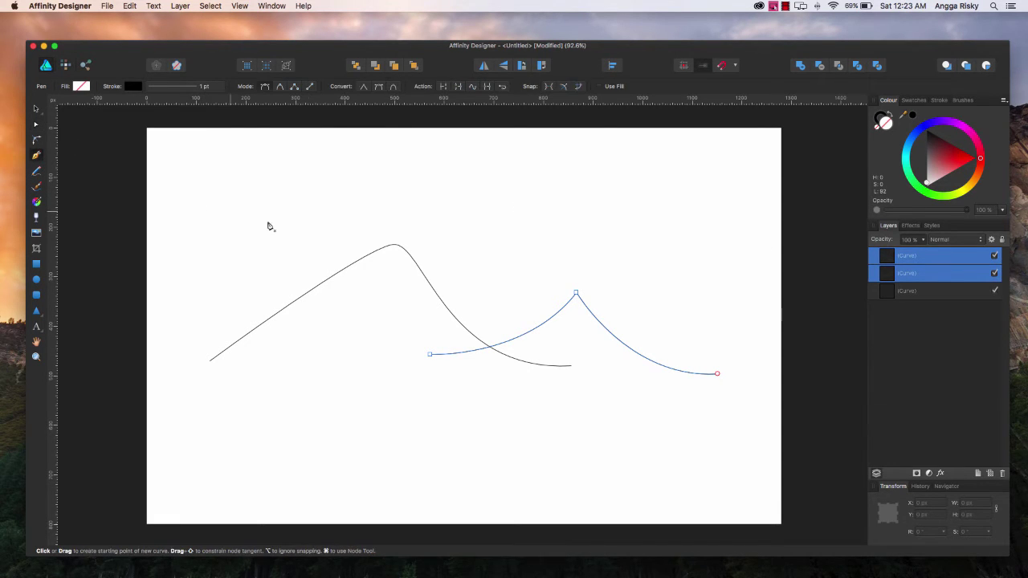
Move the split arc pieces apart to leave a gap, then deselect
{"action": "key", "text": "v"}
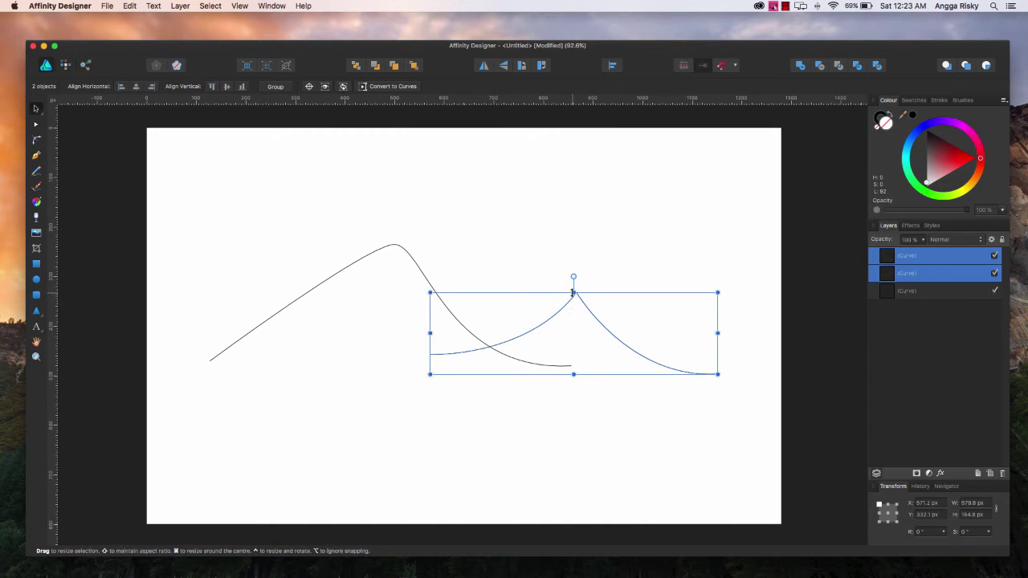
{"action": "mouse_move", "coordinate": [559, 299]}
{"action": "left_mouse_down"}
{"action": "mouse_move", "coordinate": [541, 293]}
{"action": "mouse_move", "coordinate": [542, 273]}
{"action": "mouse_move", "coordinate": [527, 308]}
{"action": "mouse_move", "coordinate": [600, 325]}
{"action": "left_mouse_up"}
{"action": "left_click", "coordinate": [617, 305]}
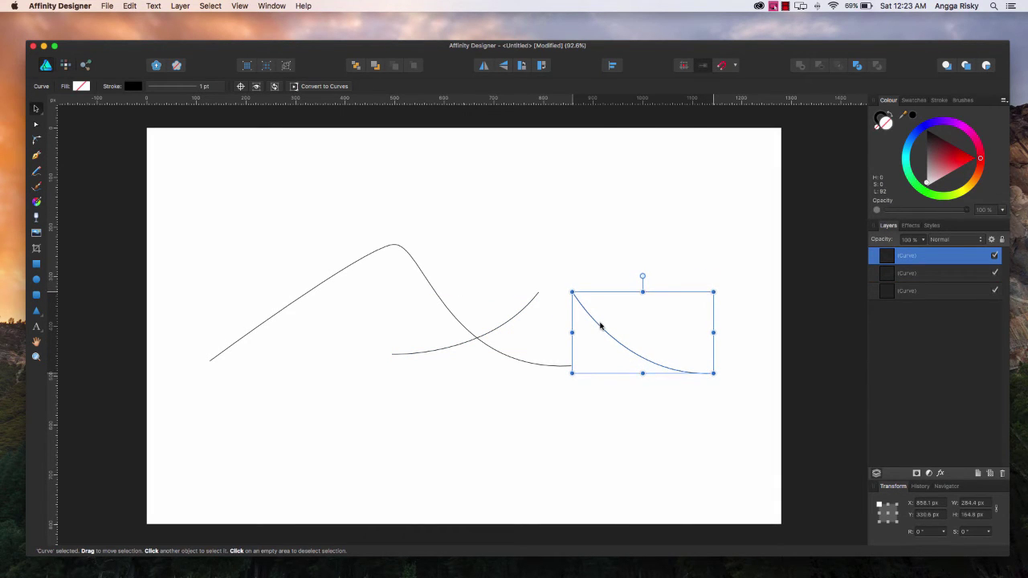
{"action": "left_click", "coordinate": [629, 261]}
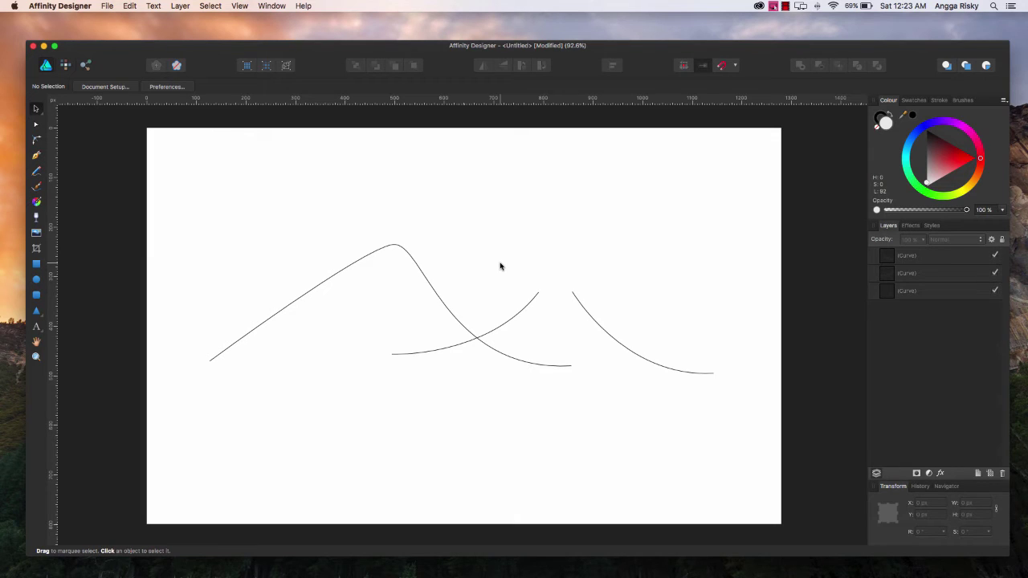
Close the left mountain curve into a shape
{"action": "left_click", "coordinate": [421, 271]}
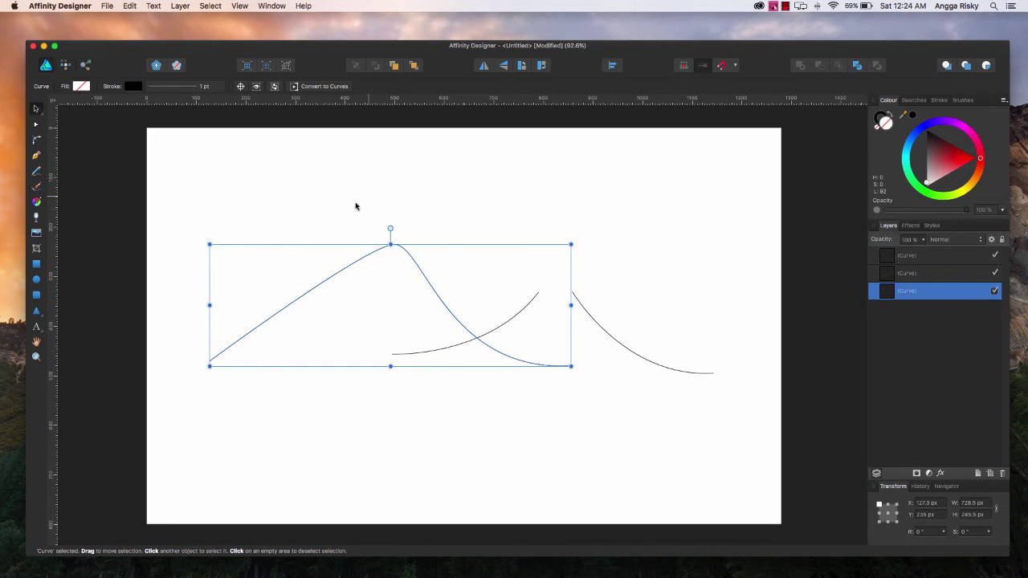
{"action": "left_click", "coordinate": [35, 126]}
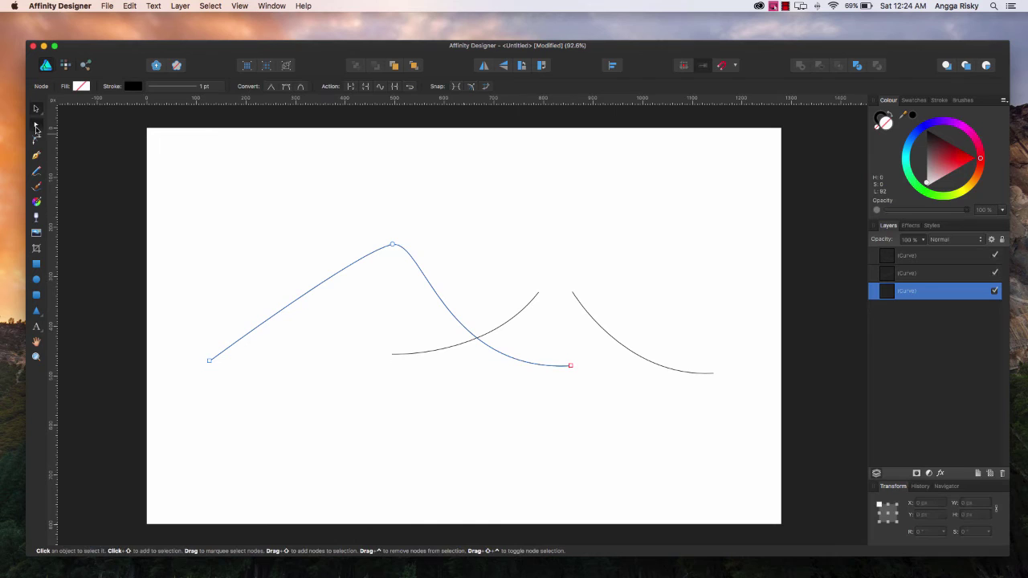
{"action": "left_click", "coordinate": [366, 86]}
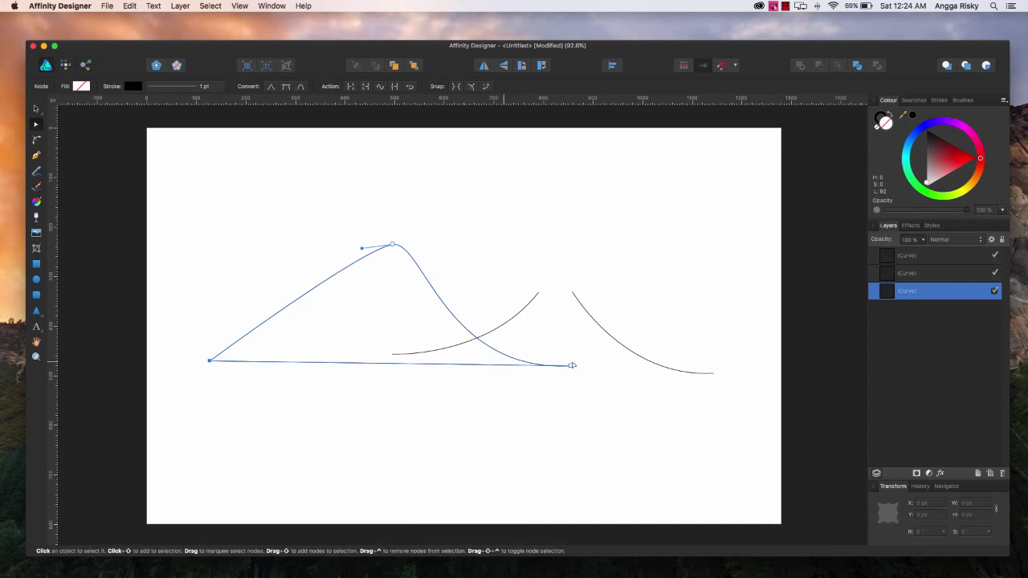
Fill the mountain with bright mint green using the RGB sliders and spectrum
{"action": "left_click", "coordinate": [82, 86]}
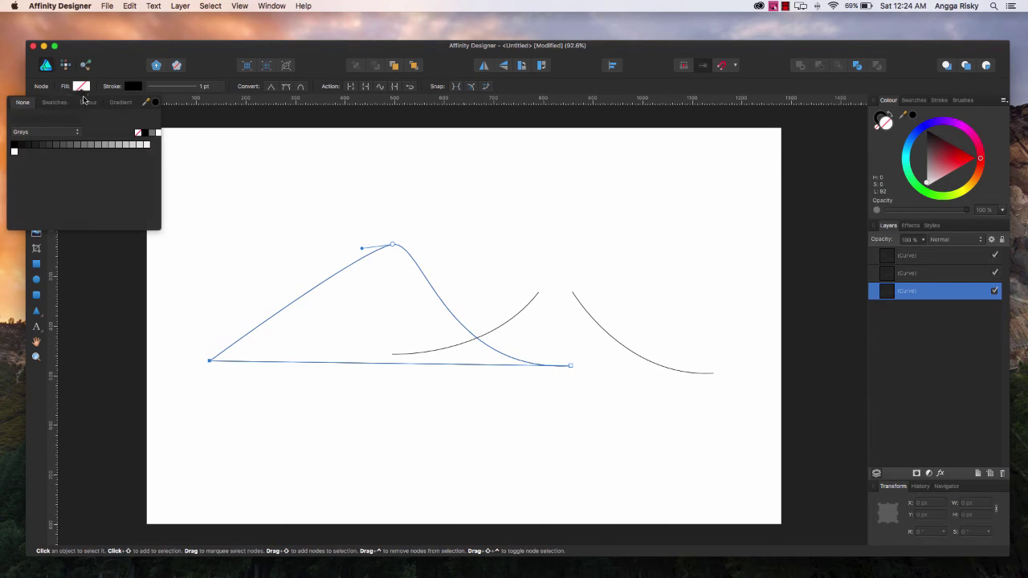
{"action": "left_click", "coordinate": [85, 102]}
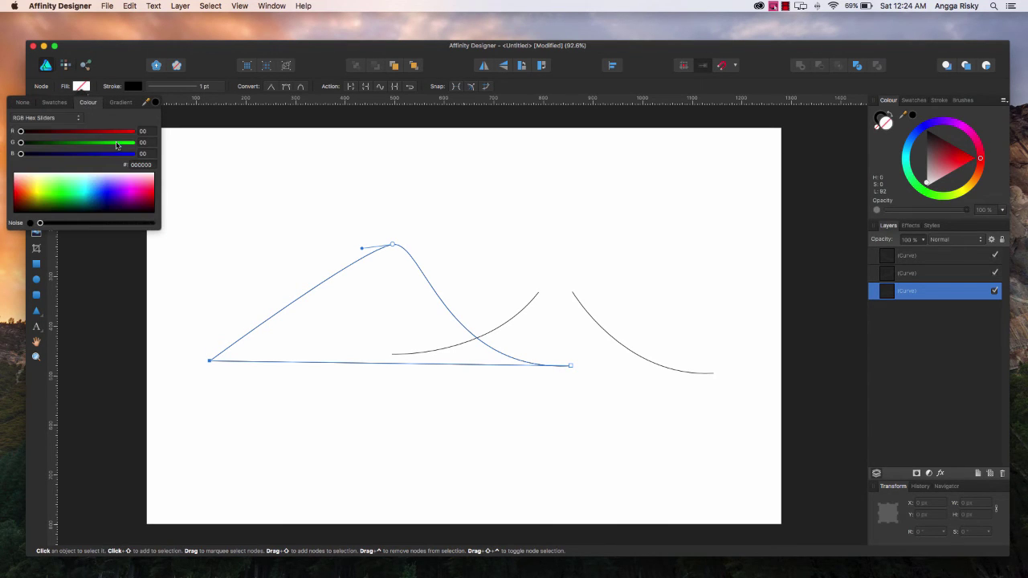
{"action": "mouse_move", "coordinate": [125, 142]}
{"action": "left_mouse_down"}
{"action": "mouse_move", "coordinate": [45, 143]}
{"action": "mouse_move", "coordinate": [69, 142]}
{"action": "left_mouse_up"}
{"action": "left_click", "coordinate": [93, 195]}
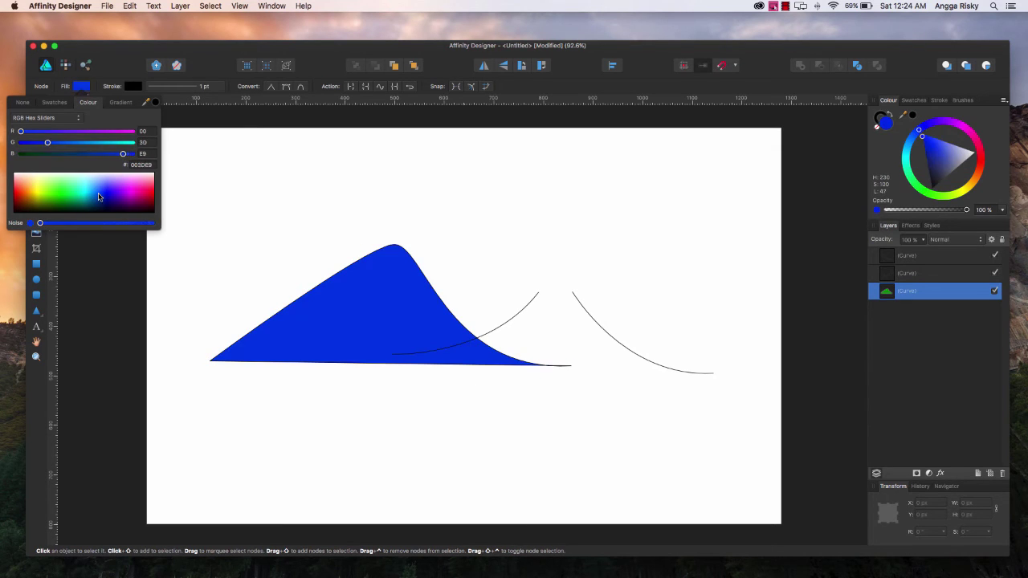
{"action": "left_click_drag", "start_coordinate": [93, 195], "coordinate": [78, 197]}
{"action": "left_click", "coordinate": [224, 177]}
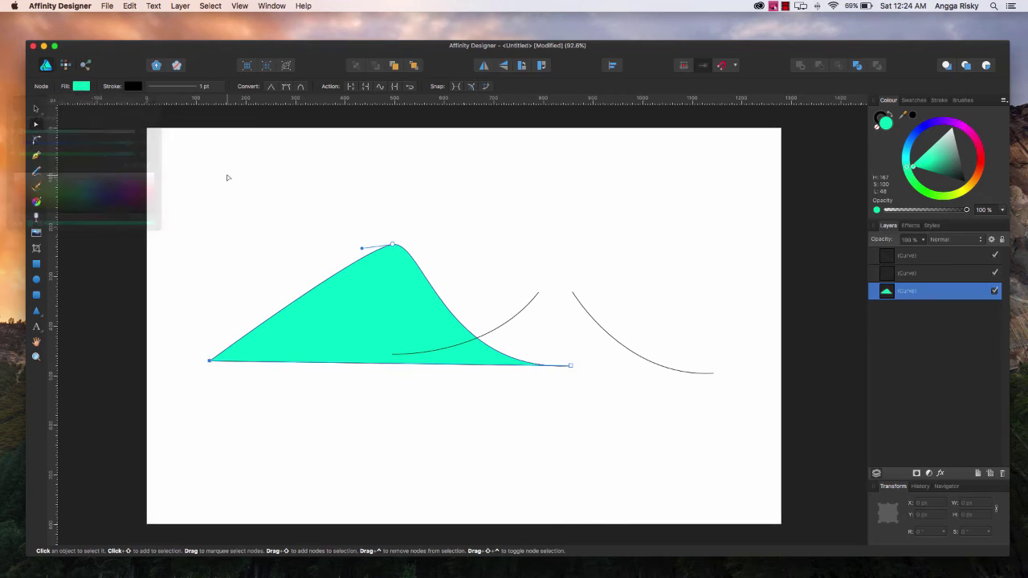
Set the mountain's stroke style to None and clear the selection
{"action": "left_click", "coordinate": [338, 299]}
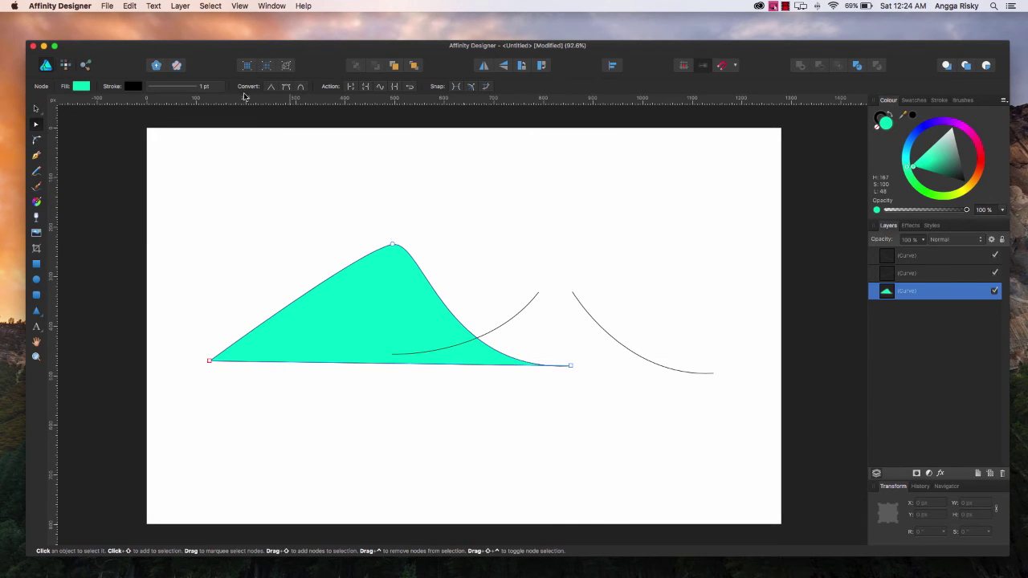
{"action": "left_click", "coordinate": [181, 86]}
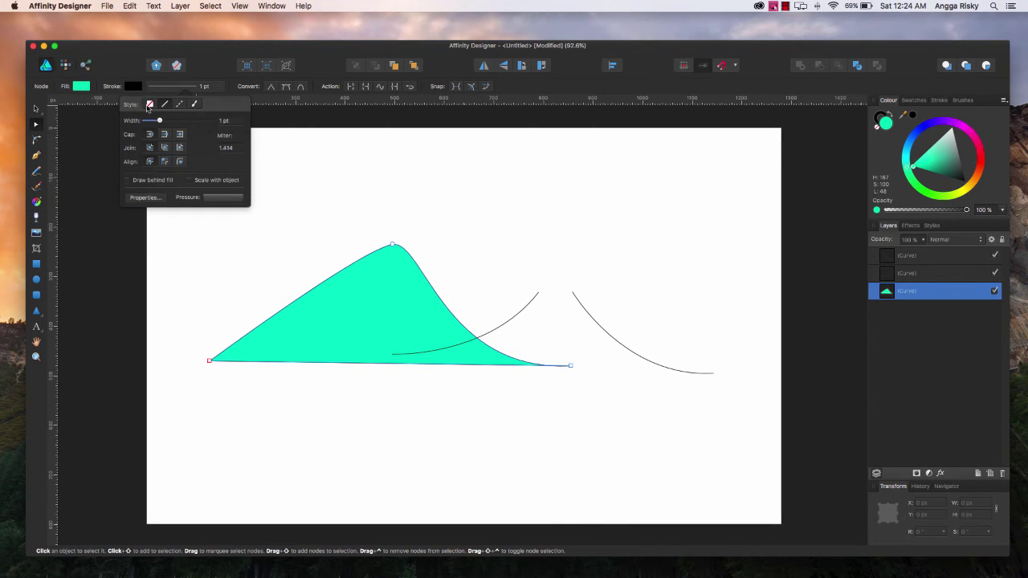
{"action": "left_click", "coordinate": [149, 104]}
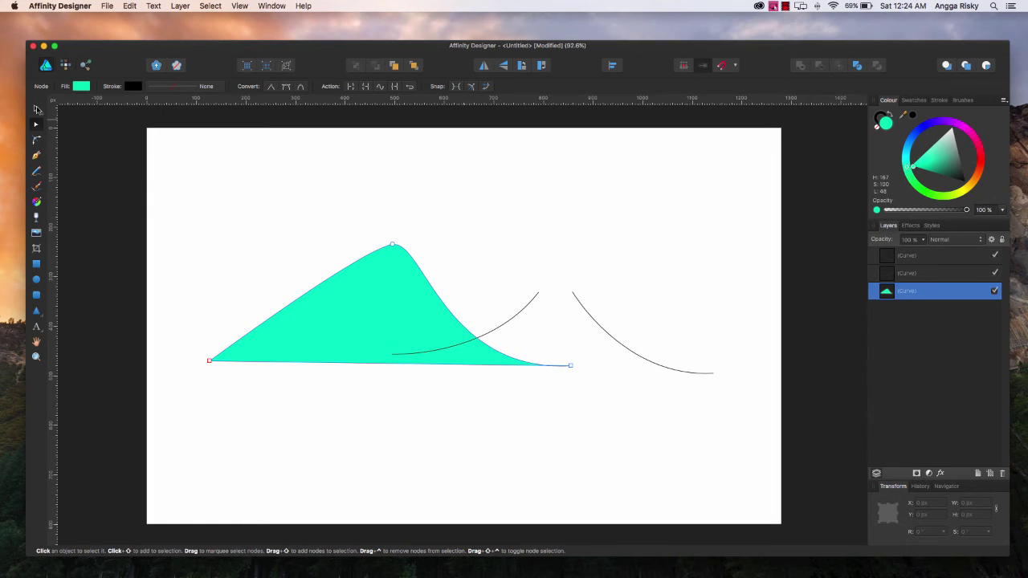
{"action": "left_click", "coordinate": [35, 109]}
{"action": "left_click", "coordinate": [315, 209]}
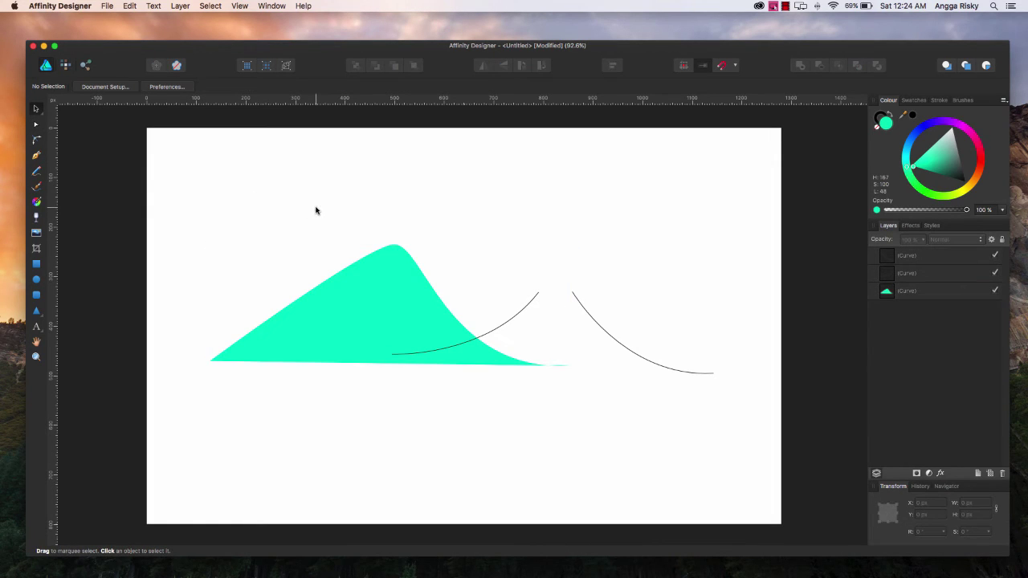
Switch the mountain's fill to a gradient with a yellow-green left stop fading to mint green
{"action": "left_click", "coordinate": [394, 296]}
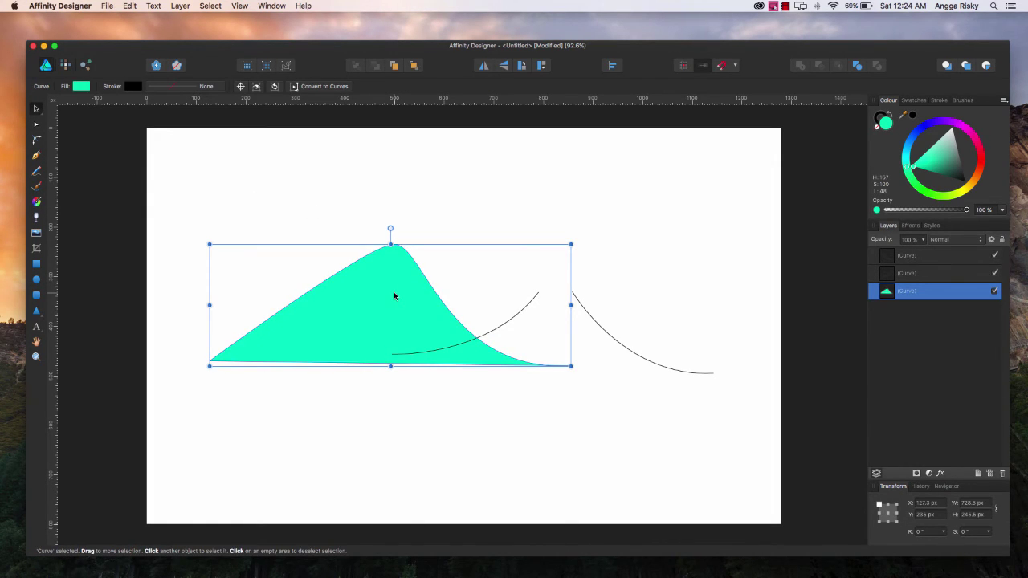
{"action": "left_click", "coordinate": [89, 90]}
{"action": "left_click", "coordinate": [116, 105]}
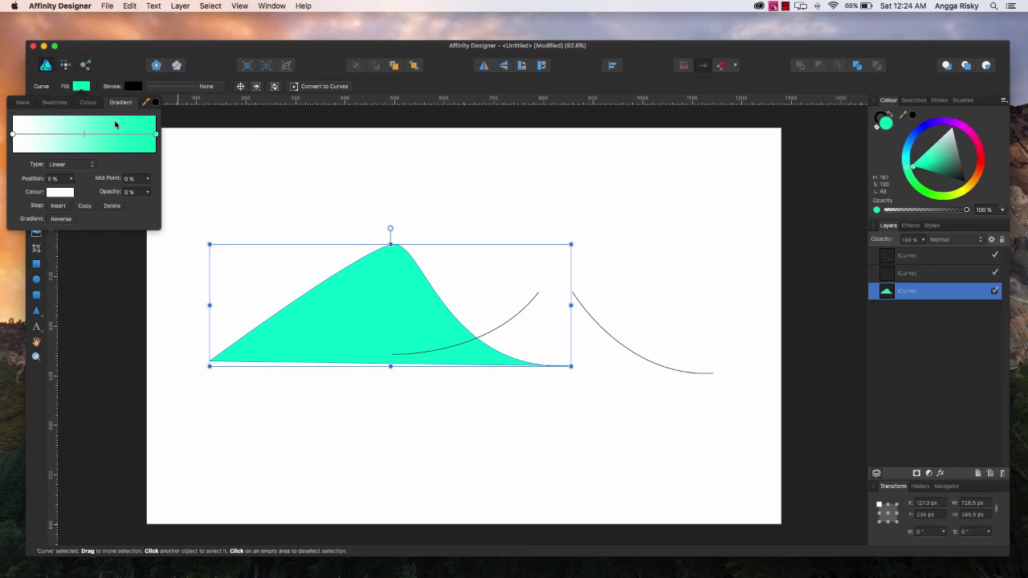
{"action": "left_click", "coordinate": [12, 134]}
{"action": "left_click", "coordinate": [60, 195]}
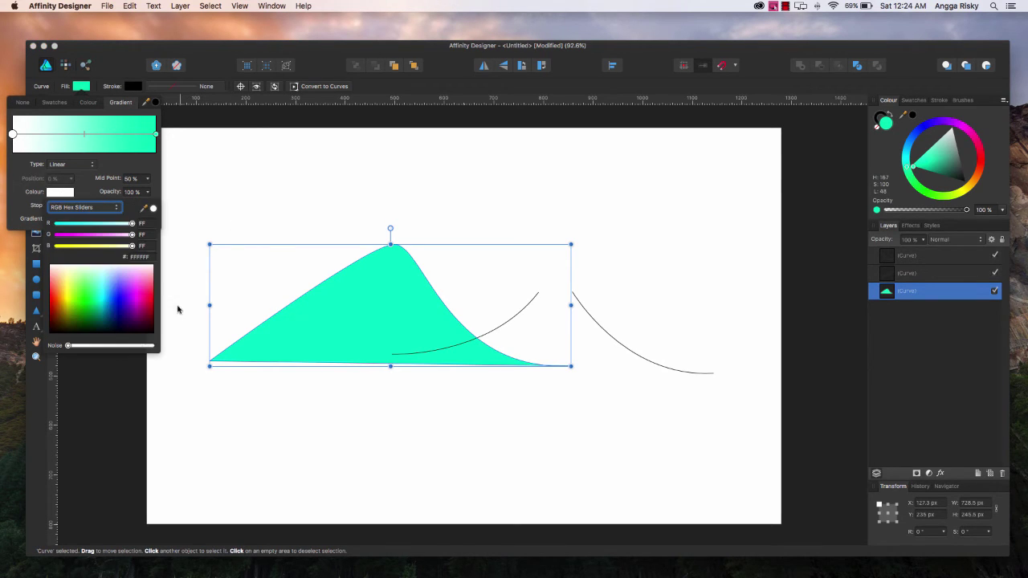
{"action": "left_click", "coordinate": [88, 291]}
{"action": "left_click_drag", "start_coordinate": [88, 291], "coordinate": [77, 285]}
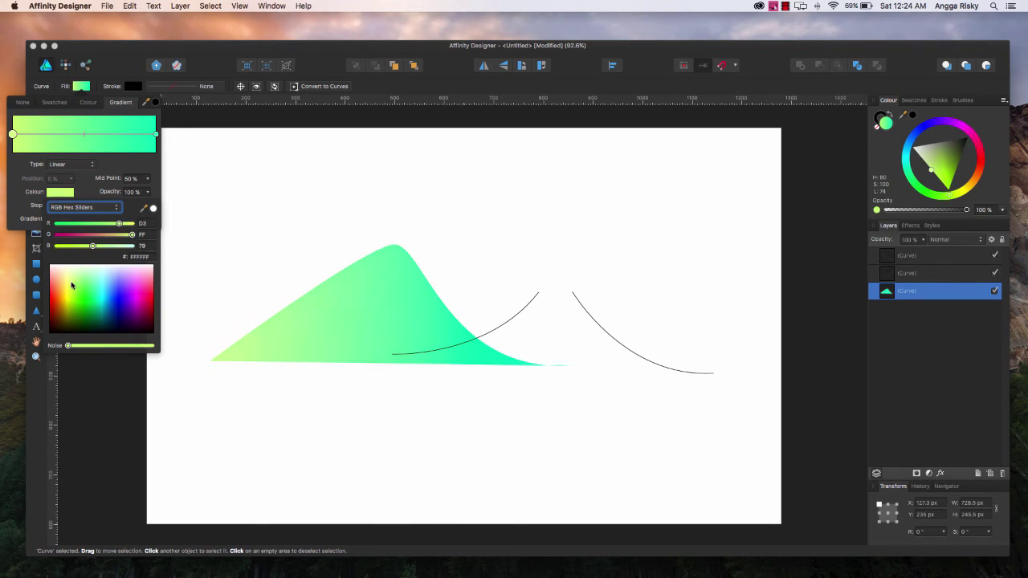
{"action": "left_click", "coordinate": [294, 197]}
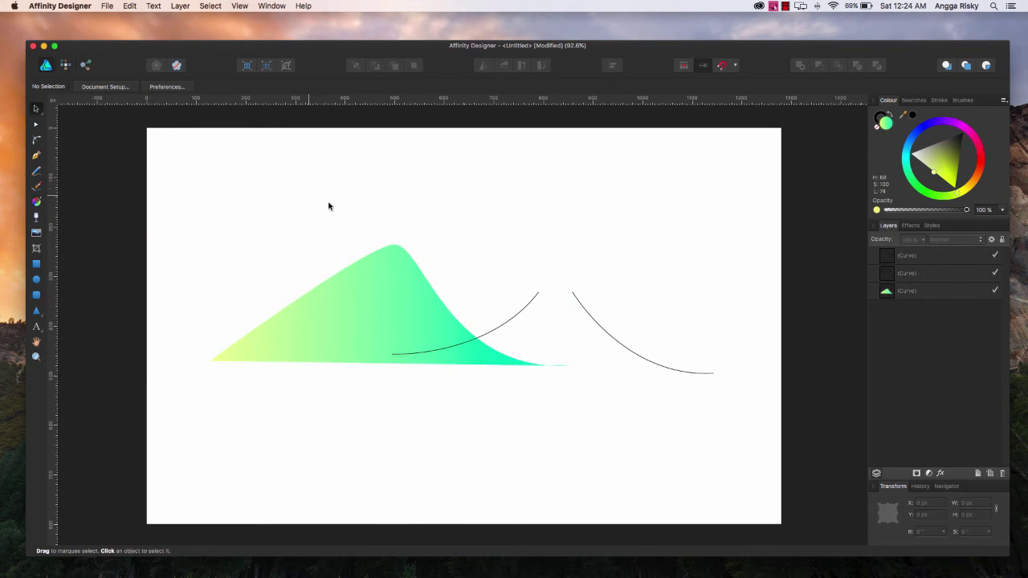
{"action": "left_click", "coordinate": [390, 300]}
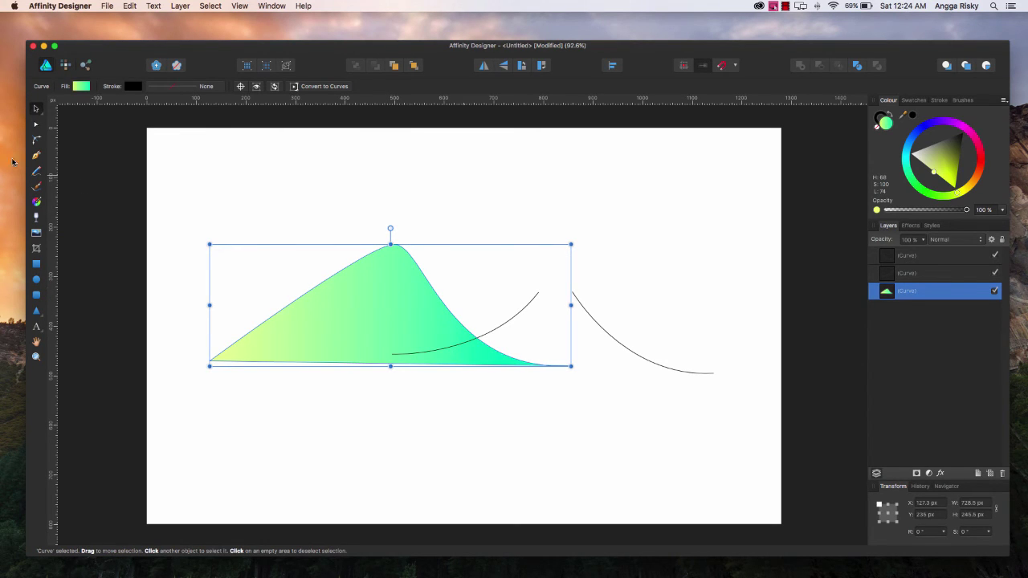
Toggle the peak node to sharp, then back to smooth
{"action": "left_click", "coordinate": [34, 126]}
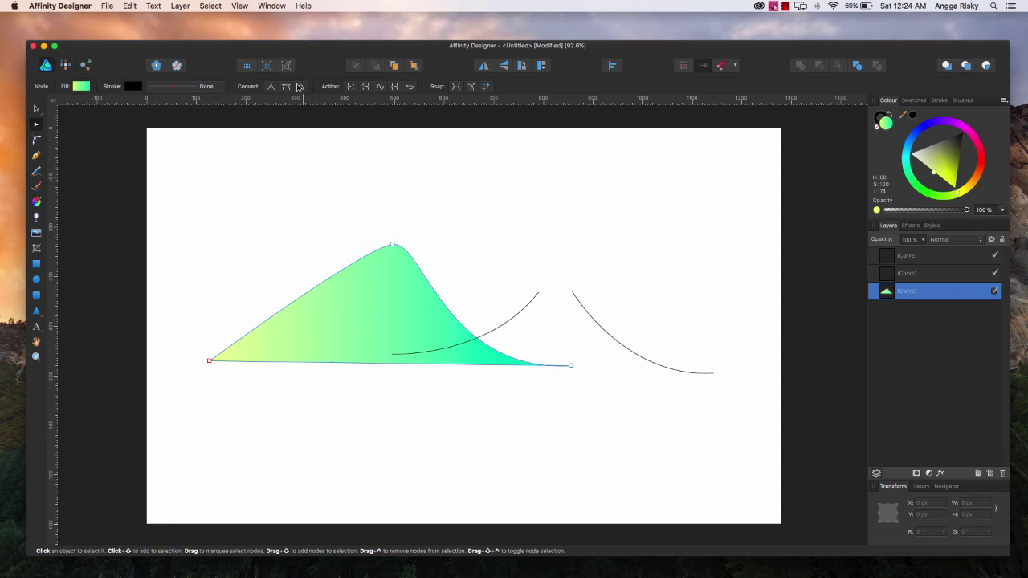
{"action": "left_click", "coordinate": [393, 244]}
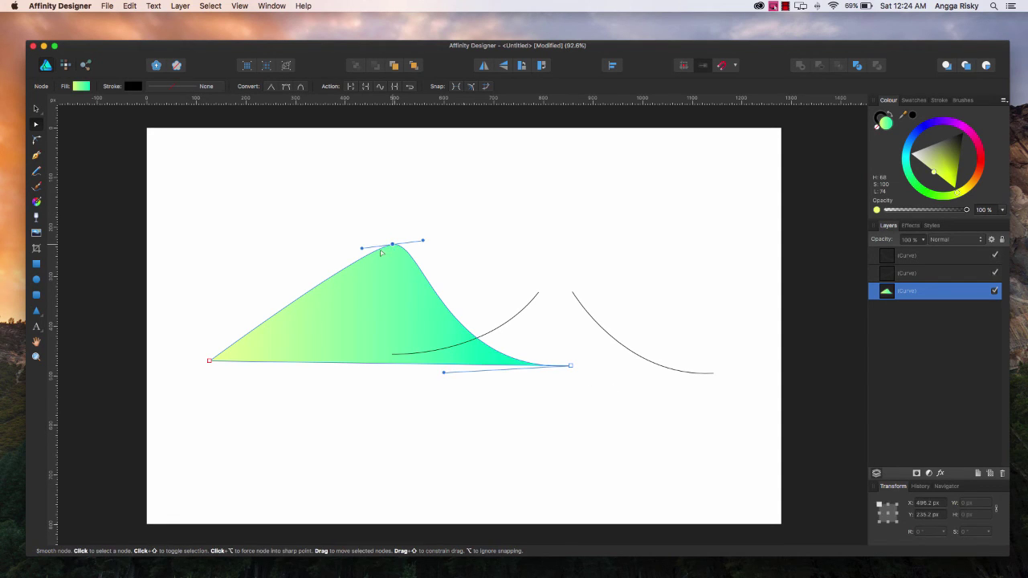
{"action": "left_click", "coordinate": [271, 87]}
{"action": "left_click", "coordinate": [414, 245]}
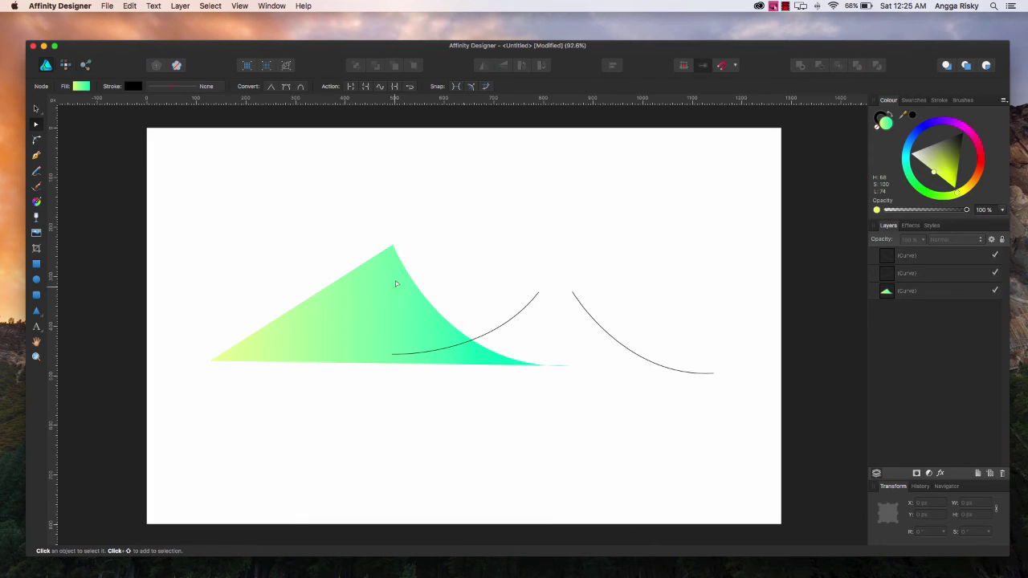
{"action": "left_click", "coordinate": [393, 244]}
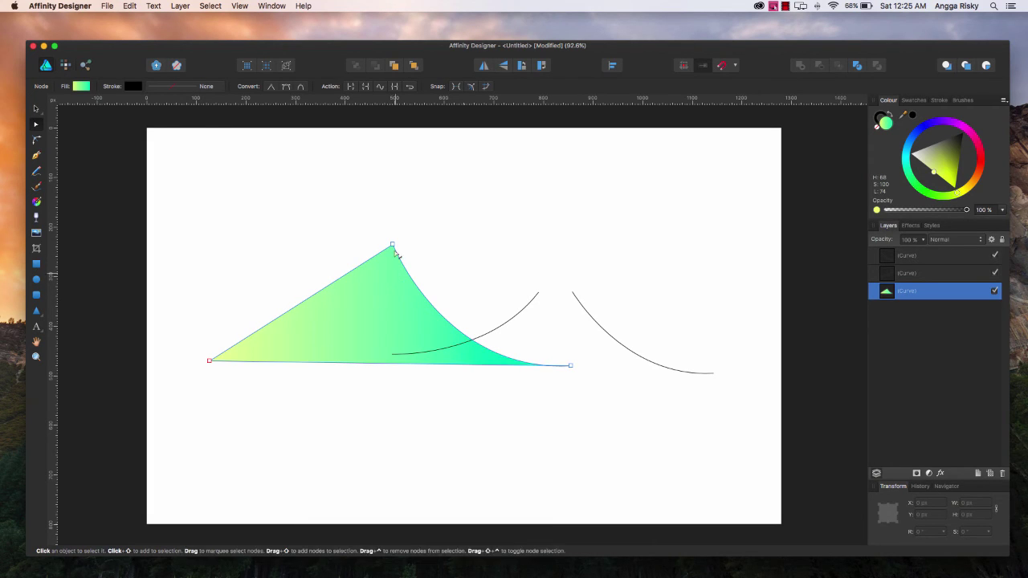
{"action": "left_click", "coordinate": [300, 87]}
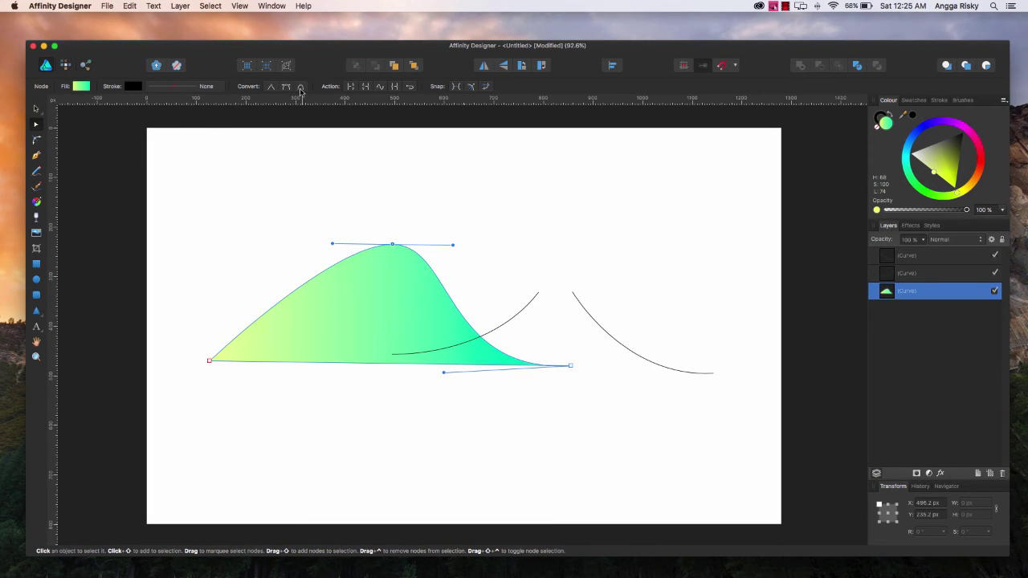
{"action": "left_click", "coordinate": [418, 237]}
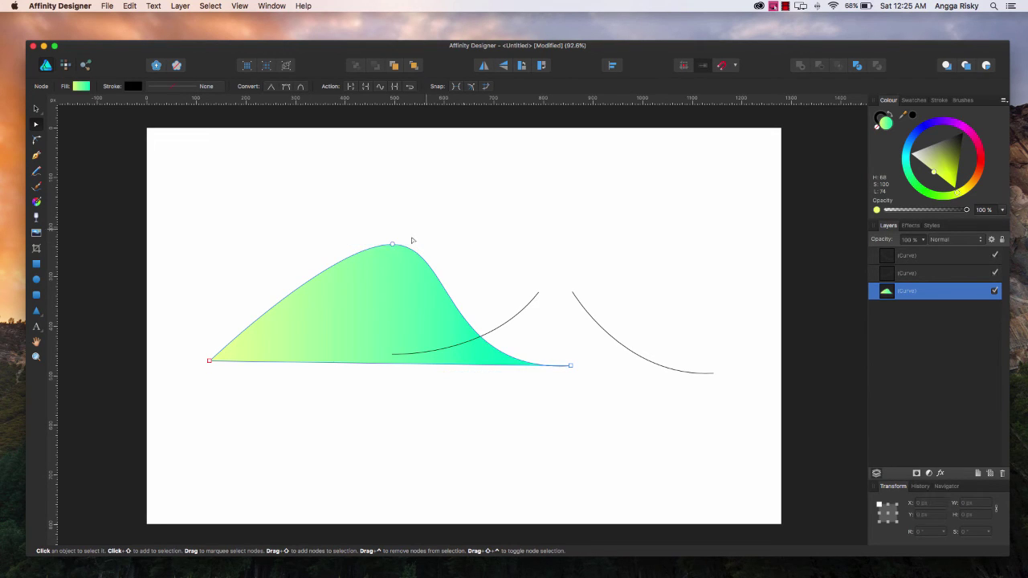
Drag the peak's handles into a concave left slope and curling wave crest
{"action": "left_click", "coordinate": [394, 247]}
{"action": "left_click", "coordinate": [424, 249]}
{"action": "left_click", "coordinate": [393, 243]}
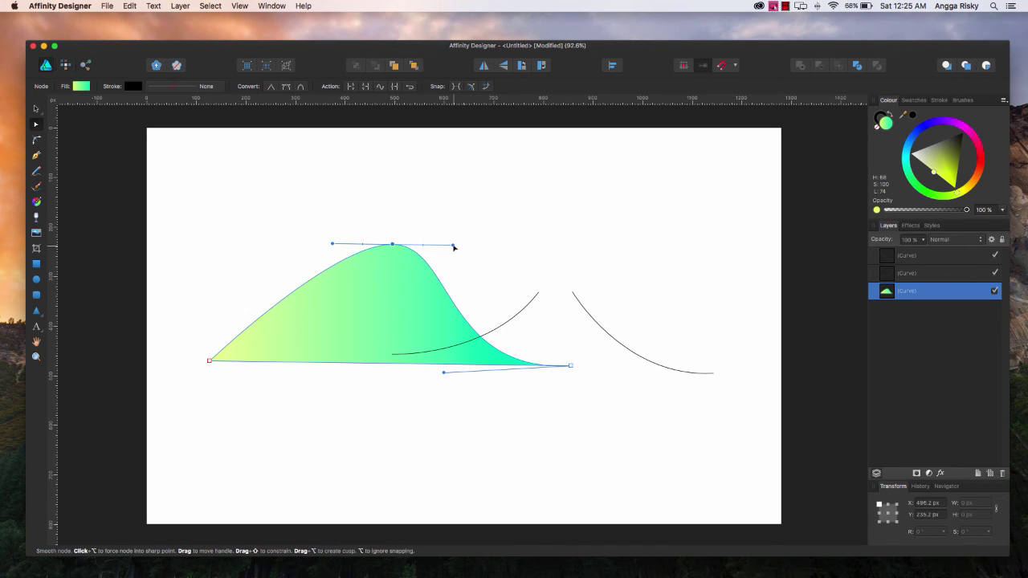
{"action": "mouse_move", "coordinate": [455, 244]}
{"action": "left_mouse_down"}
{"action": "mouse_move", "coordinate": [453, 259]}
{"action": "mouse_move", "coordinate": [676, 255]}
{"action": "left_mouse_up"}
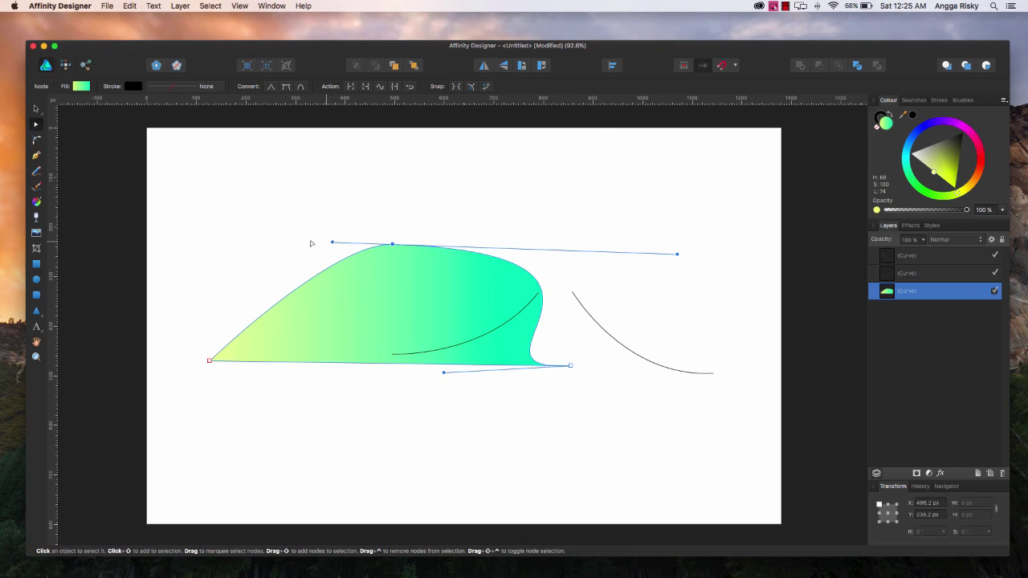
{"action": "left_click_drag", "start_coordinate": [329, 241], "coordinate": [262, 246]}
{"action": "left_click", "coordinate": [393, 243]}
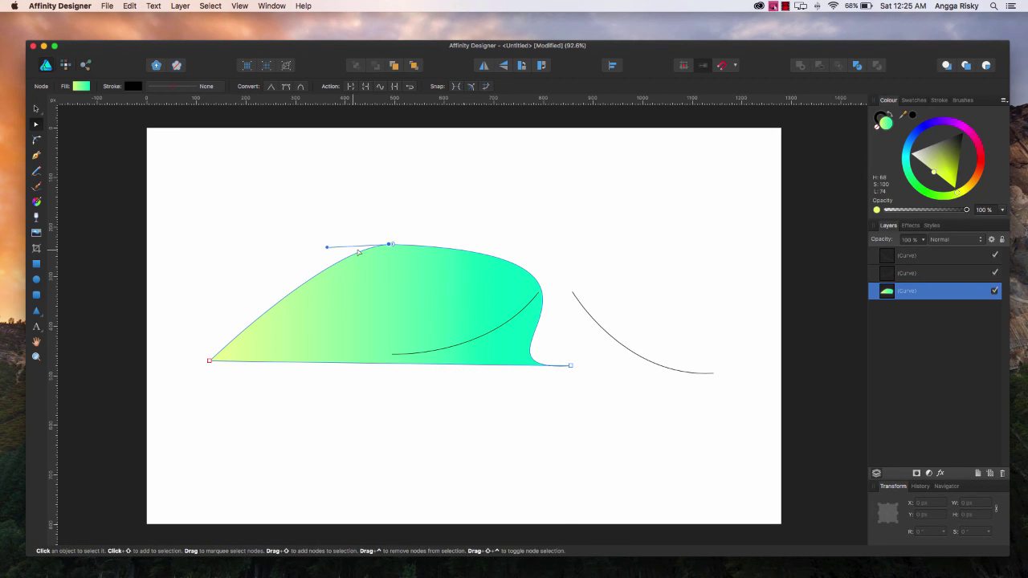
{"action": "mouse_move", "coordinate": [326, 249]}
{"action": "left_mouse_down"}
{"action": "mouse_move", "coordinate": [362, 376]}
{"action": "mouse_move", "coordinate": [412, 303]}
{"action": "left_mouse_up"}
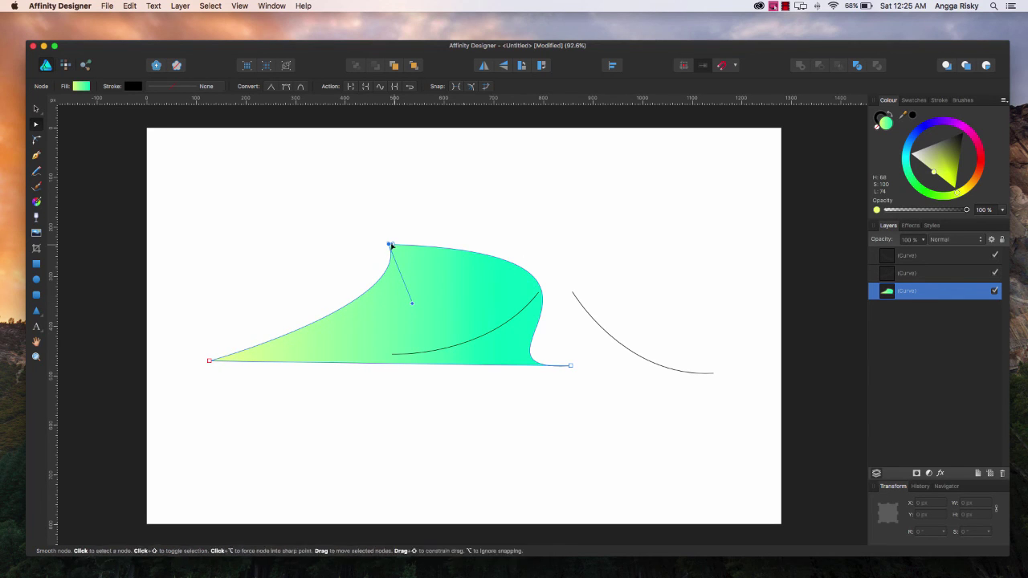
{"action": "left_click_drag", "start_coordinate": [392, 245], "coordinate": [337, 251]}
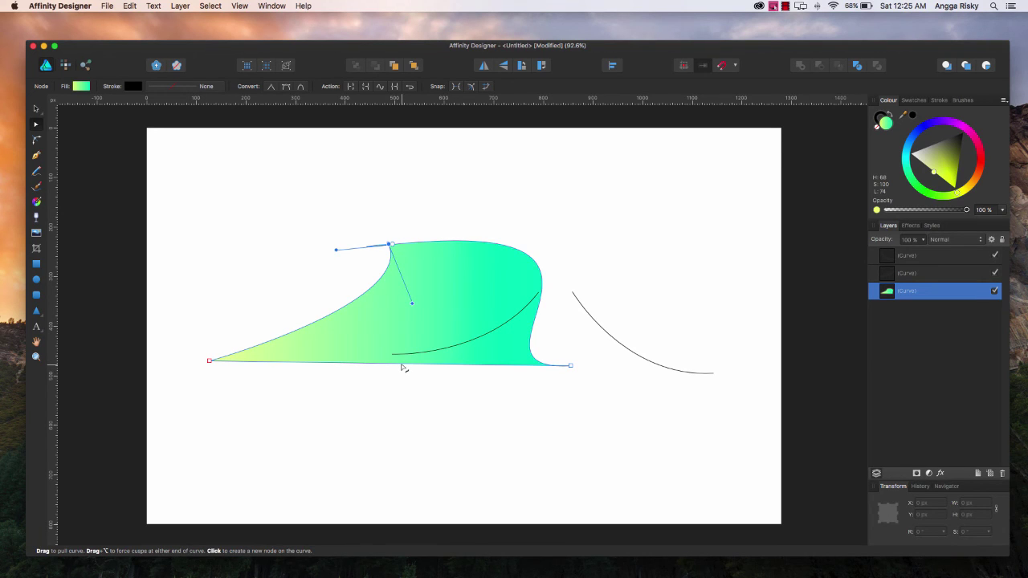
Add a bottom-edge node, pull it down, and make it smooth for a rounded belly
{"action": "left_click", "coordinate": [382, 364]}
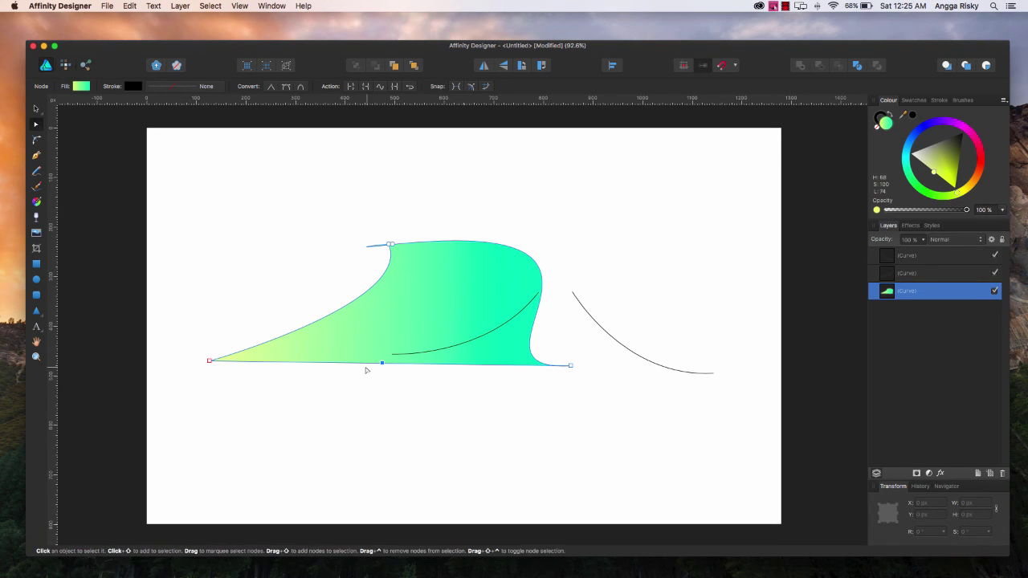
{"action": "left_click", "coordinate": [271, 86]}
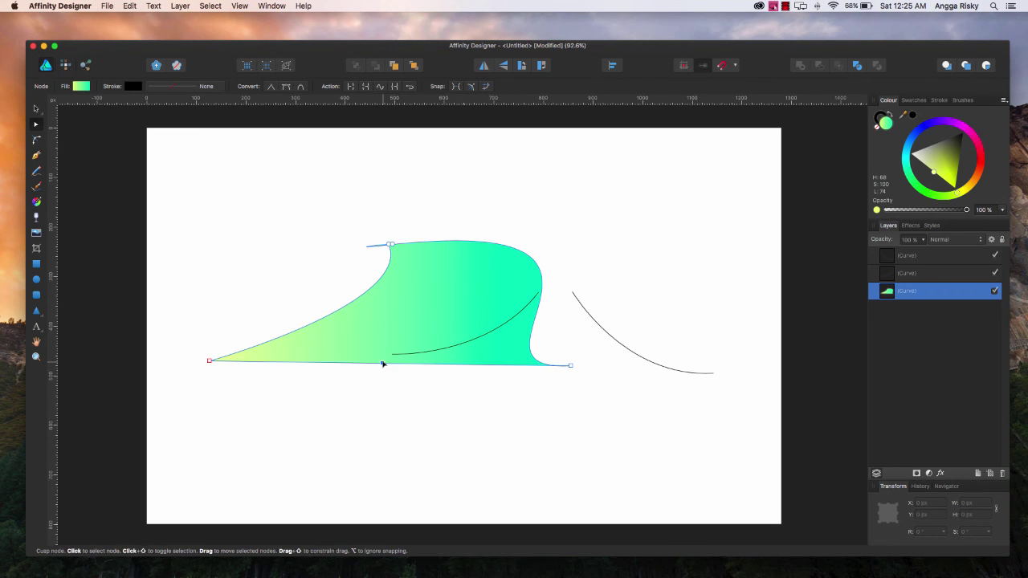
{"action": "left_click_drag", "start_coordinate": [382, 363], "coordinate": [379, 462]}
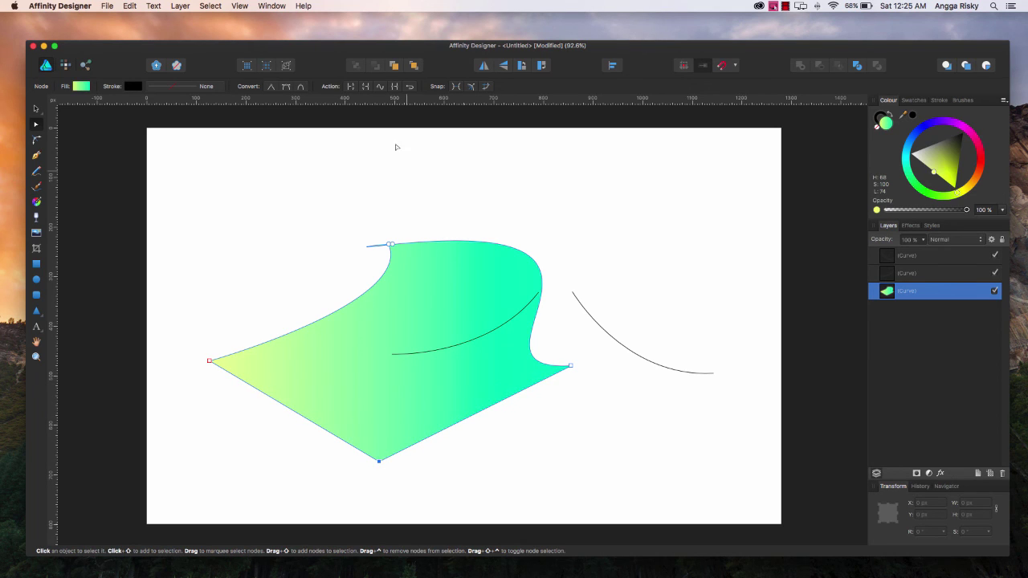
{"action": "left_click", "coordinate": [294, 84]}
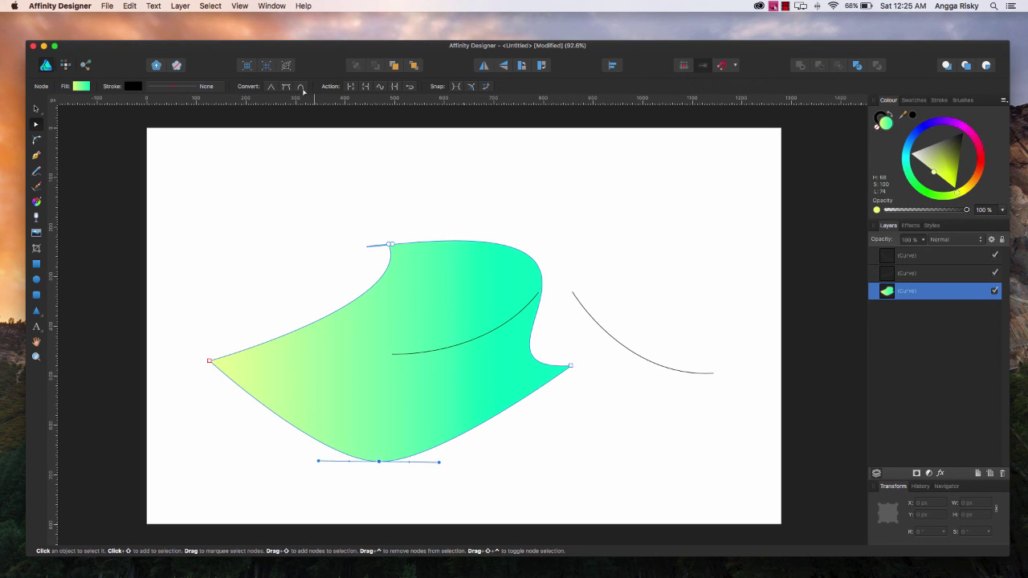
{"action": "left_click", "coordinate": [369, 190]}
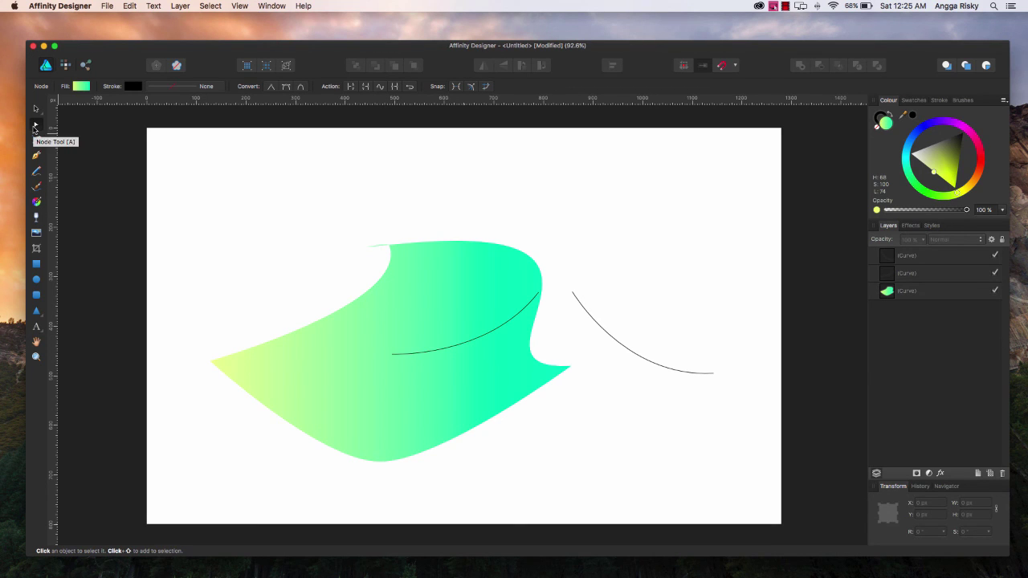
{"action": "left_click", "coordinate": [422, 255]}
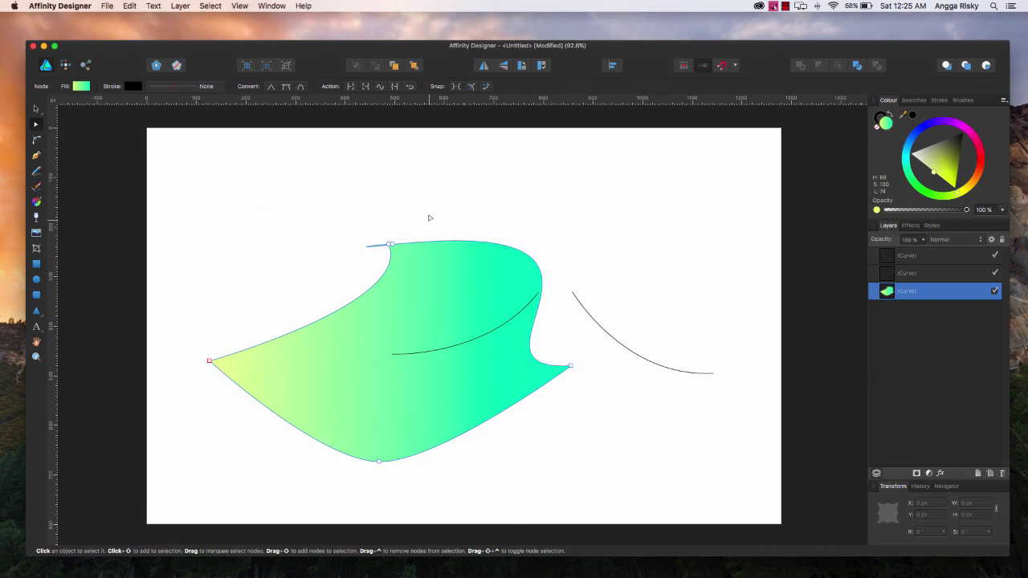